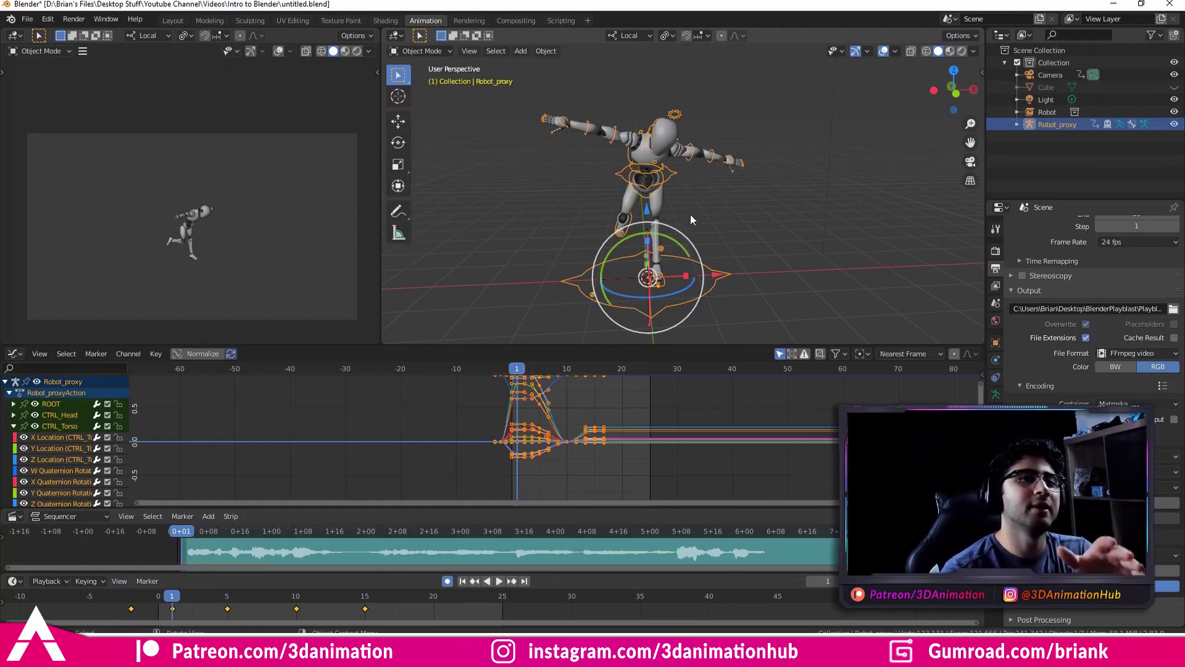
Cycle the active tool through Move, Rotate and Scale to compare their gizmos on the robot rig, ending with the rig deselected
{"action": "scroll", "coordinate": [687, 216], "scroll_direction": "up", "scroll_amount": 3}
{"action": "left_click", "coordinate": [400, 123]}
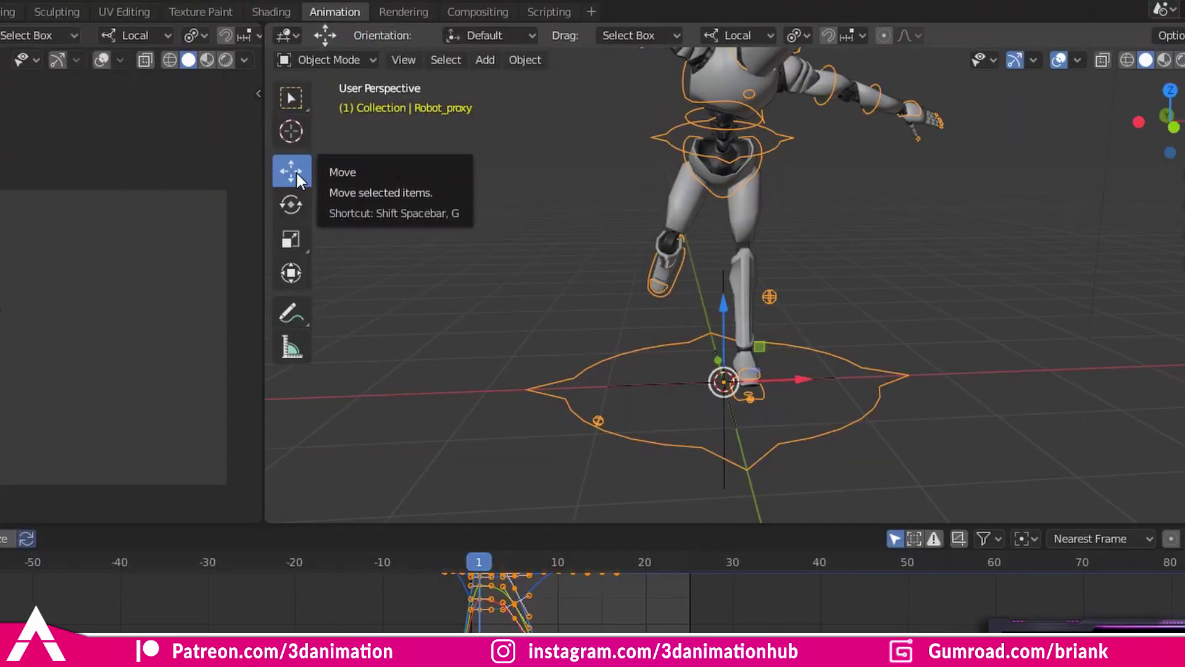
{"action": "left_click", "coordinate": [277, 202]}
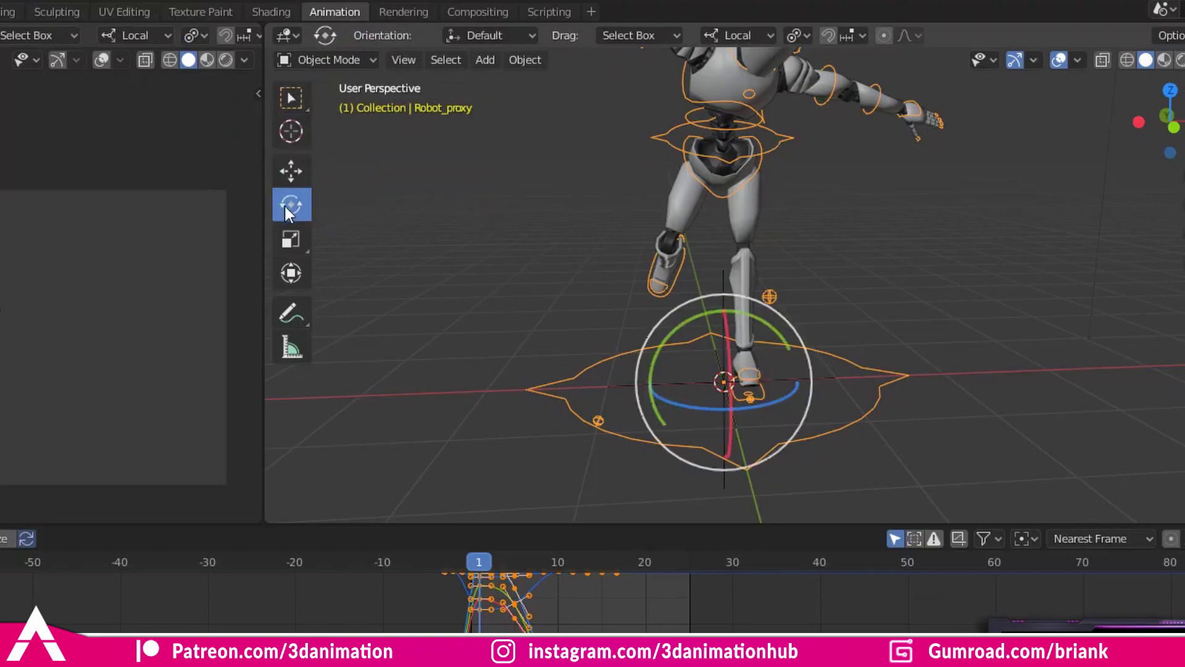
{"action": "left_click", "coordinate": [292, 235]}
{"action": "left_click", "coordinate": [549, 219]}
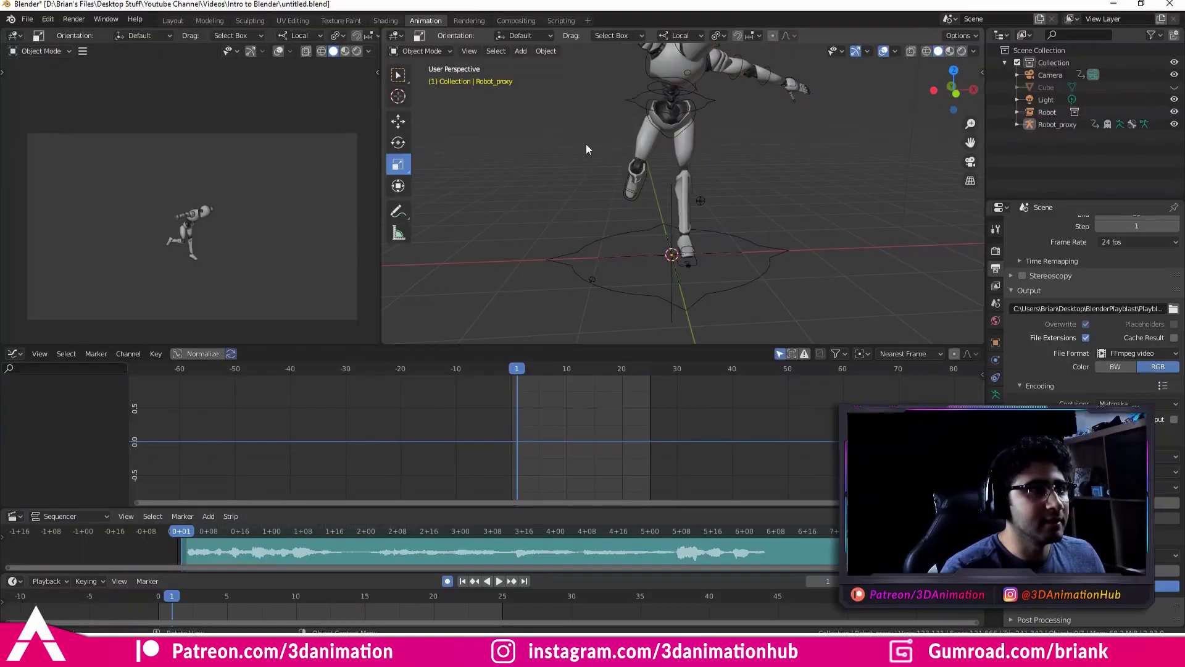
Check the 3D viewport's gizmo options for the robot rig and cycle through the selection tool variants
{"action": "left_click", "coordinate": [723, 231]}
{"action": "left_click", "coordinate": [869, 52]}
{"action": "left_click", "coordinate": [763, 194]}
{"action": "key", "text": "w"}
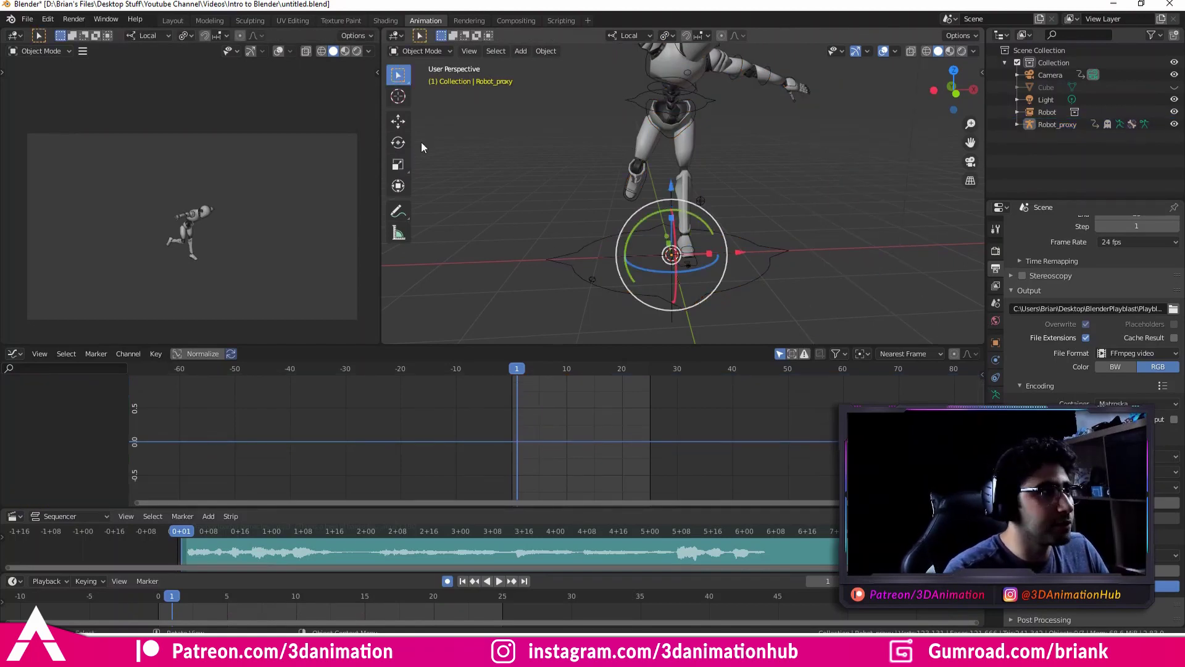
{"action": "key", "text": "w"}
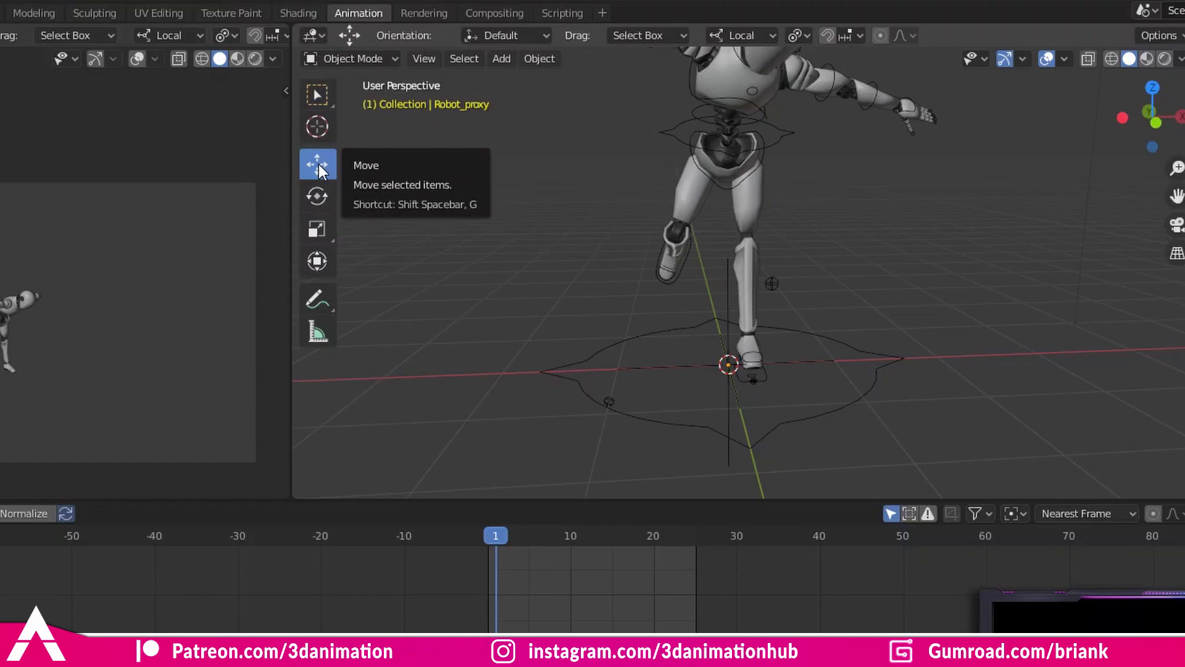
Assign W as the shortcut for the Move tool and try it in the 3D viewport
{"action": "right_click", "coordinate": [319, 164]}
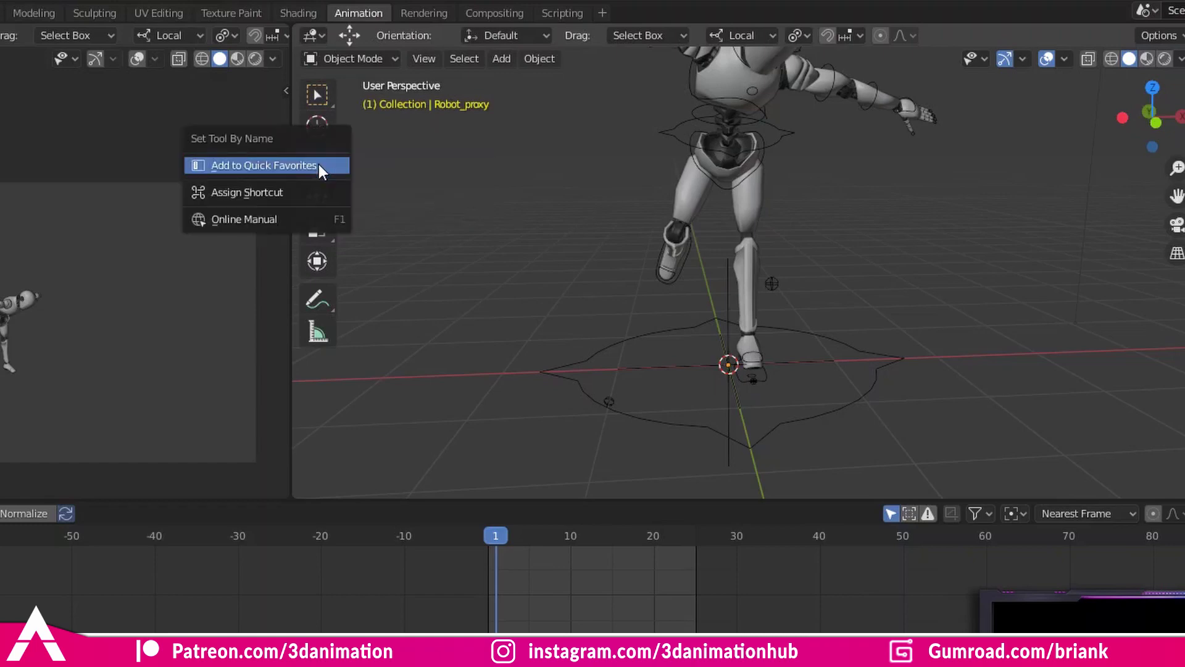
{"action": "left_click", "coordinate": [284, 193]}
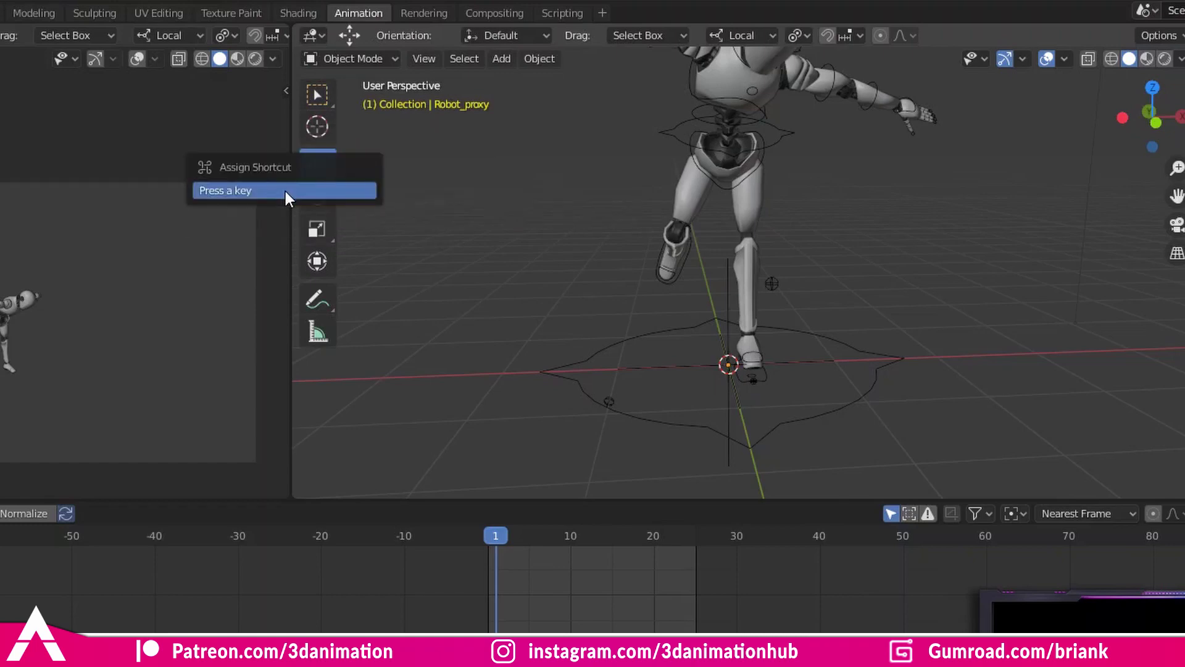
{"action": "key", "text": "w"}
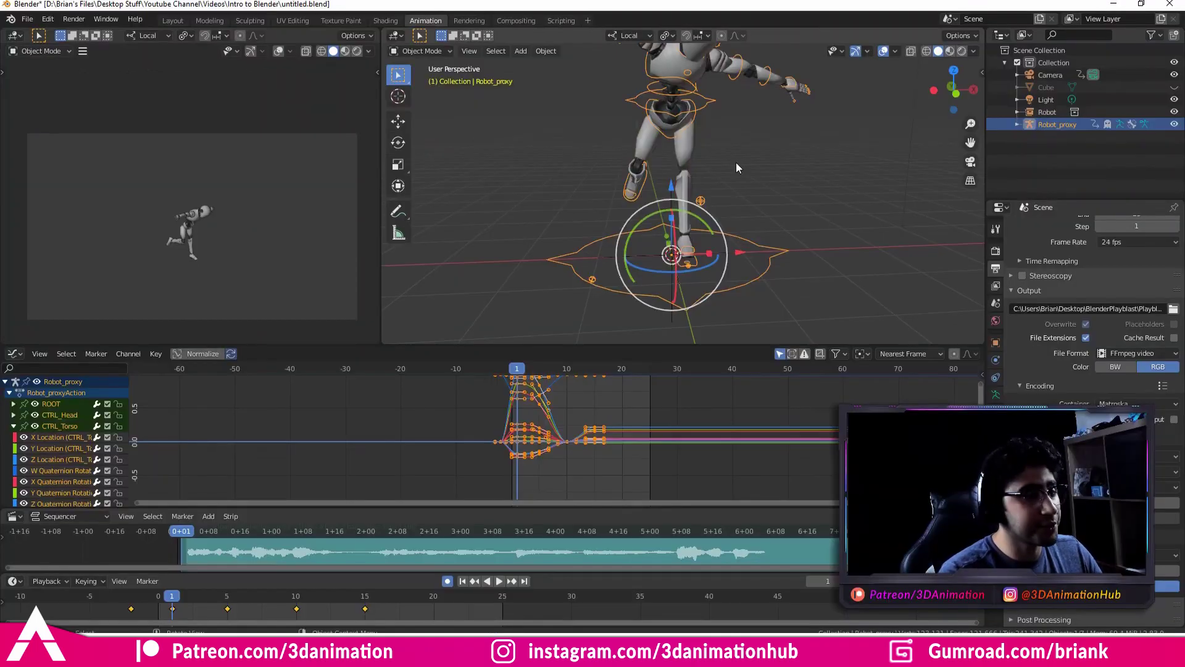
{"action": "key", "text": "w"}
{"action": "left_click", "coordinate": [552, 151]}
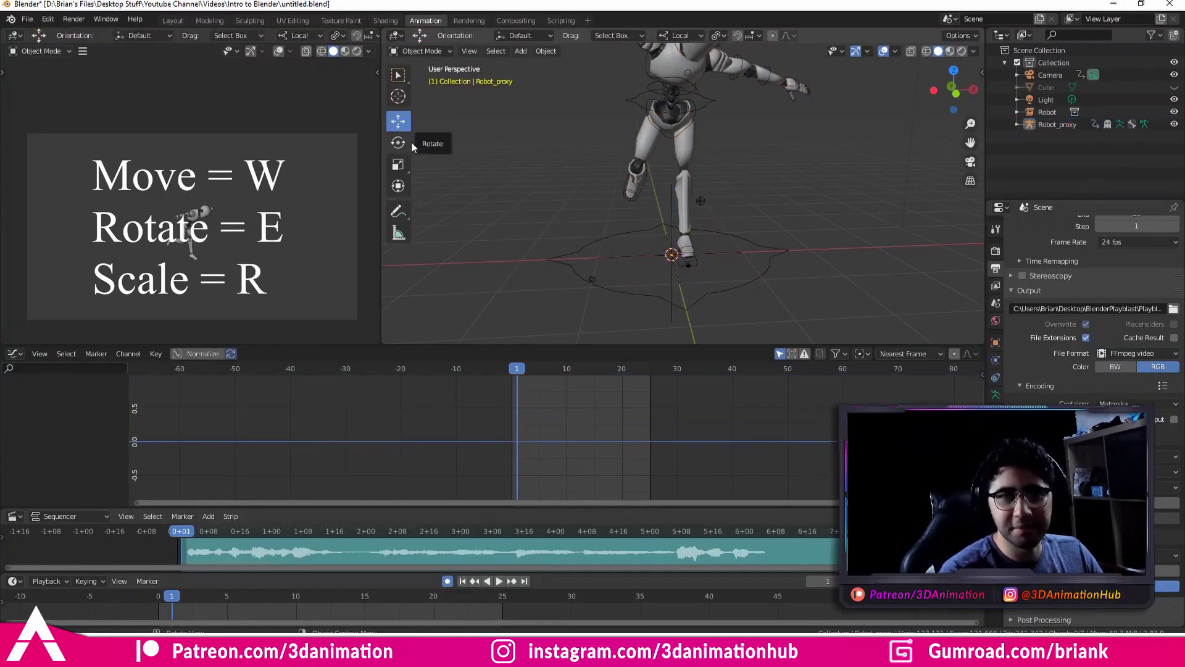
Assign E as the shortcut for the Rotate tool
{"action": "left_click", "coordinate": [402, 146]}
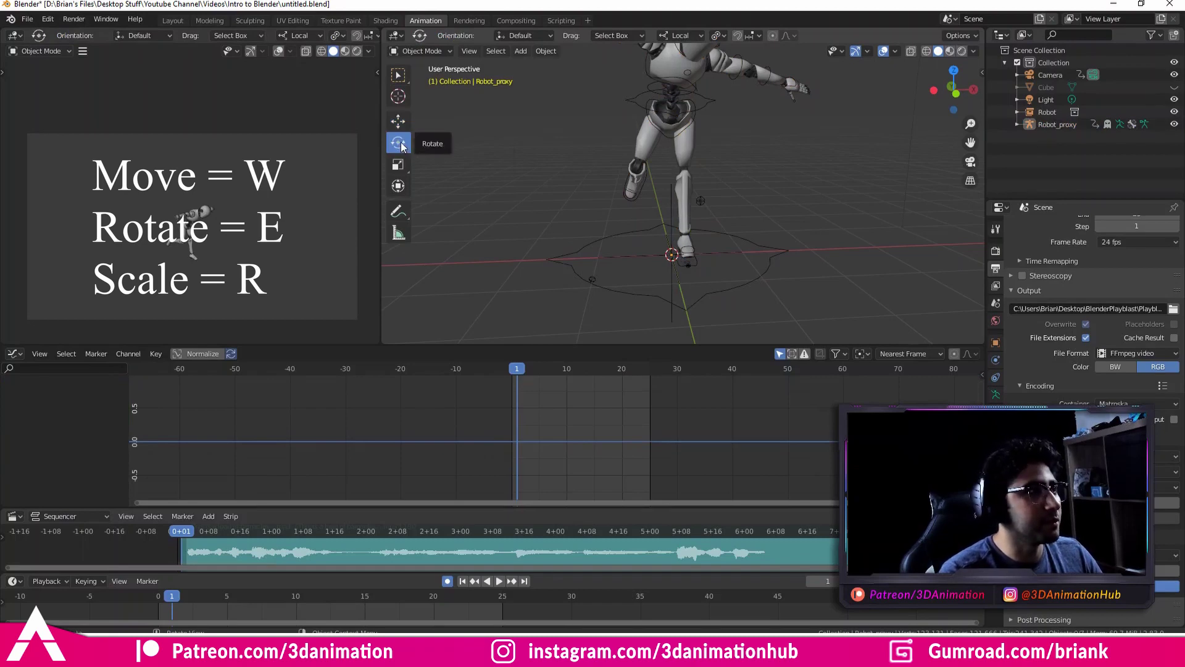
{"action": "right_click", "coordinate": [401, 144]}
{"action": "left_click", "coordinate": [402, 142]}
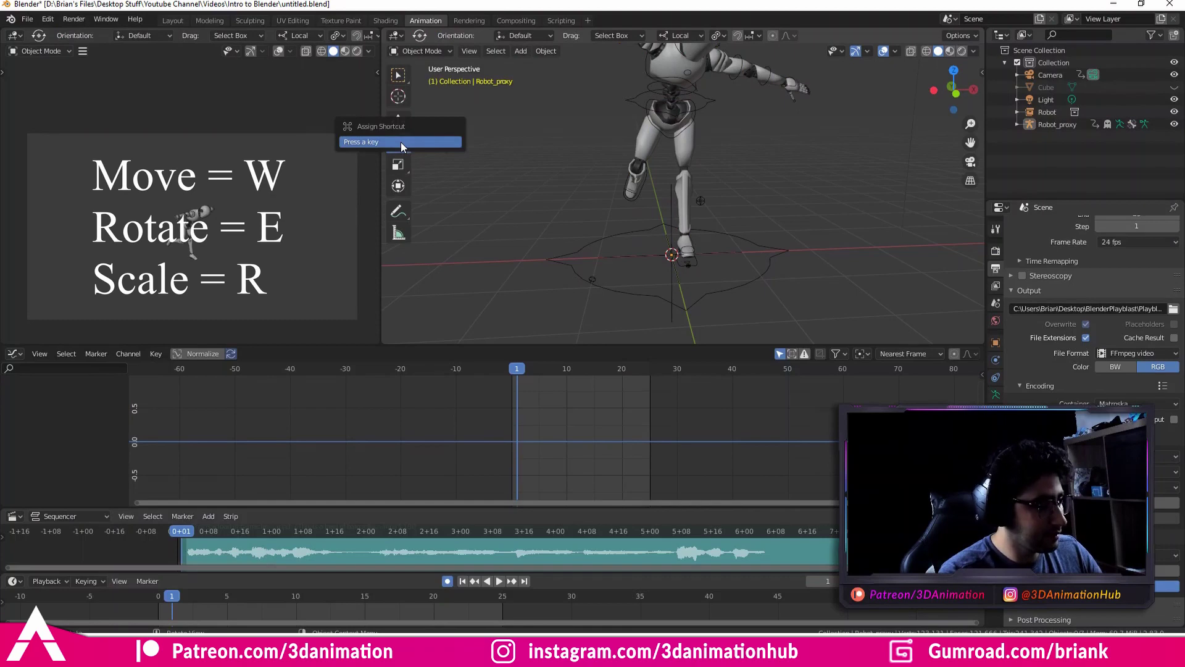
{"action": "key", "text": "e"}
Assign R as the shortcut for the Scale tool
{"action": "left_click", "coordinate": [403, 165]}
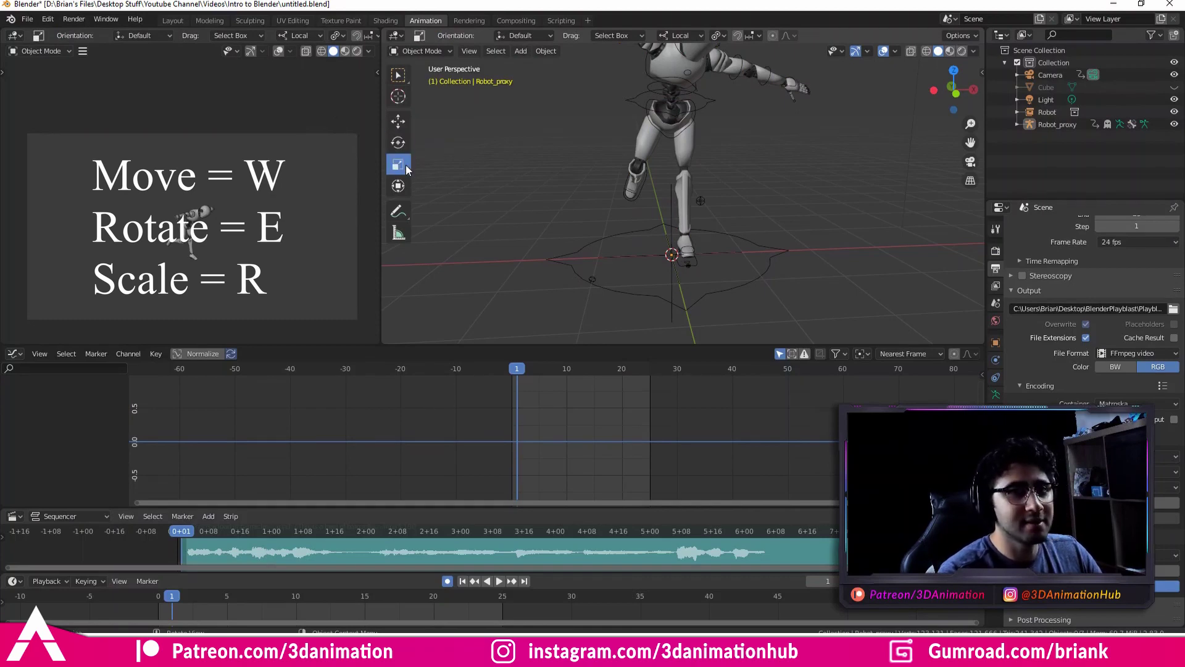
{"action": "right_click", "coordinate": [405, 165]}
{"action": "left_click", "coordinate": [391, 165]}
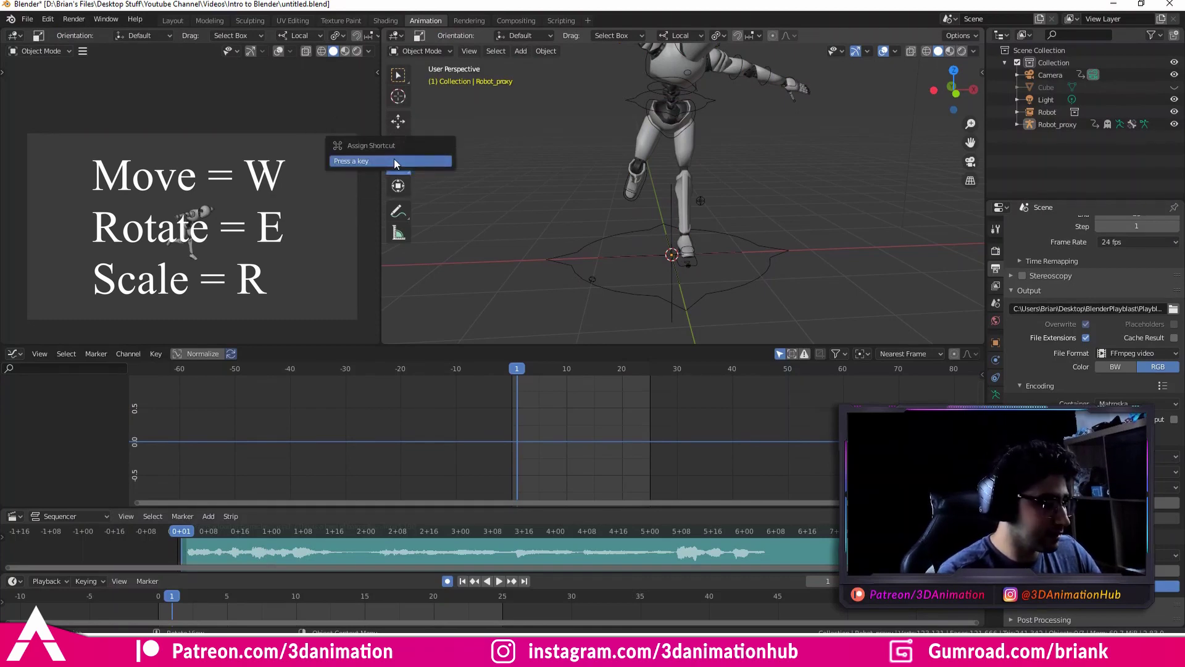
{"action": "key", "text": "r"}
Select everything in the scene and turn off the Move, Rotate and Scale object gizmos in the 3D viewport
{"action": "key", "text": "a"}
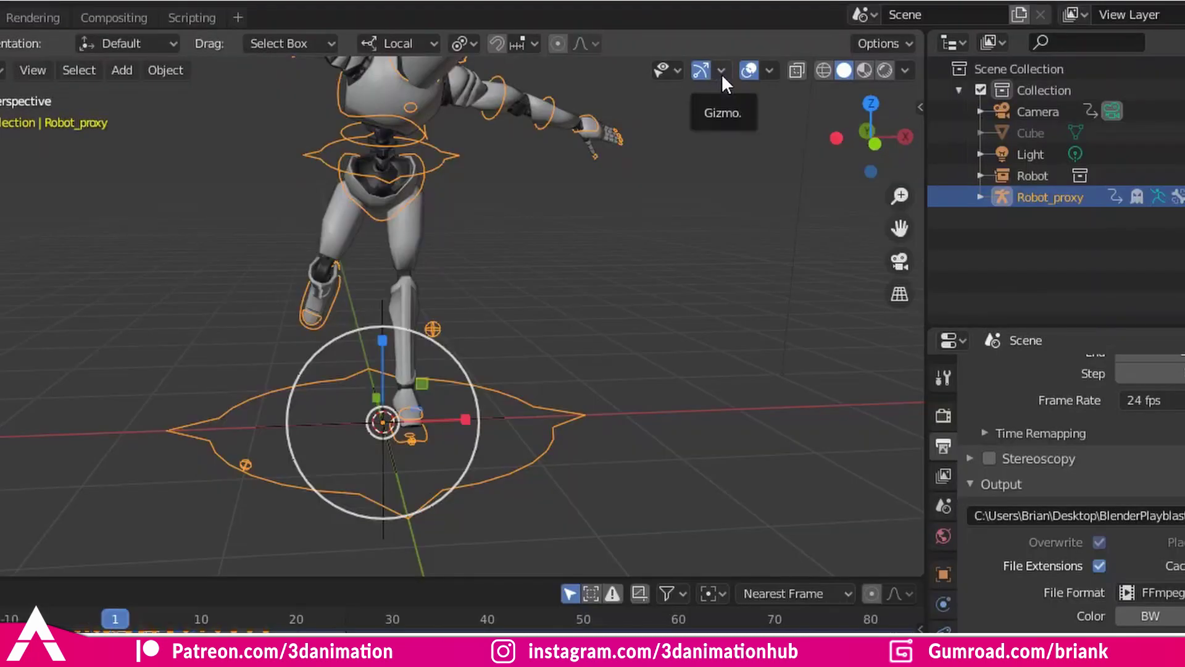
{"action": "left_click", "coordinate": [720, 67]}
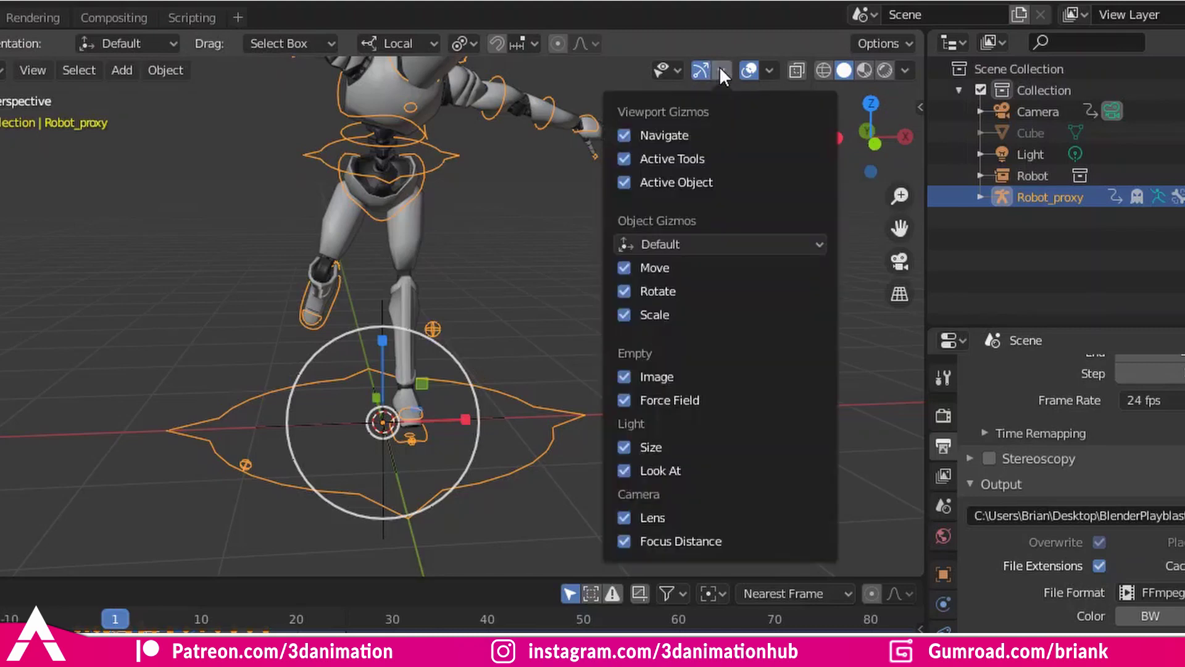
{"action": "left_click", "coordinate": [623, 269]}
{"action": "left_click", "coordinate": [622, 291]}
{"action": "left_click", "coordinate": [623, 314]}
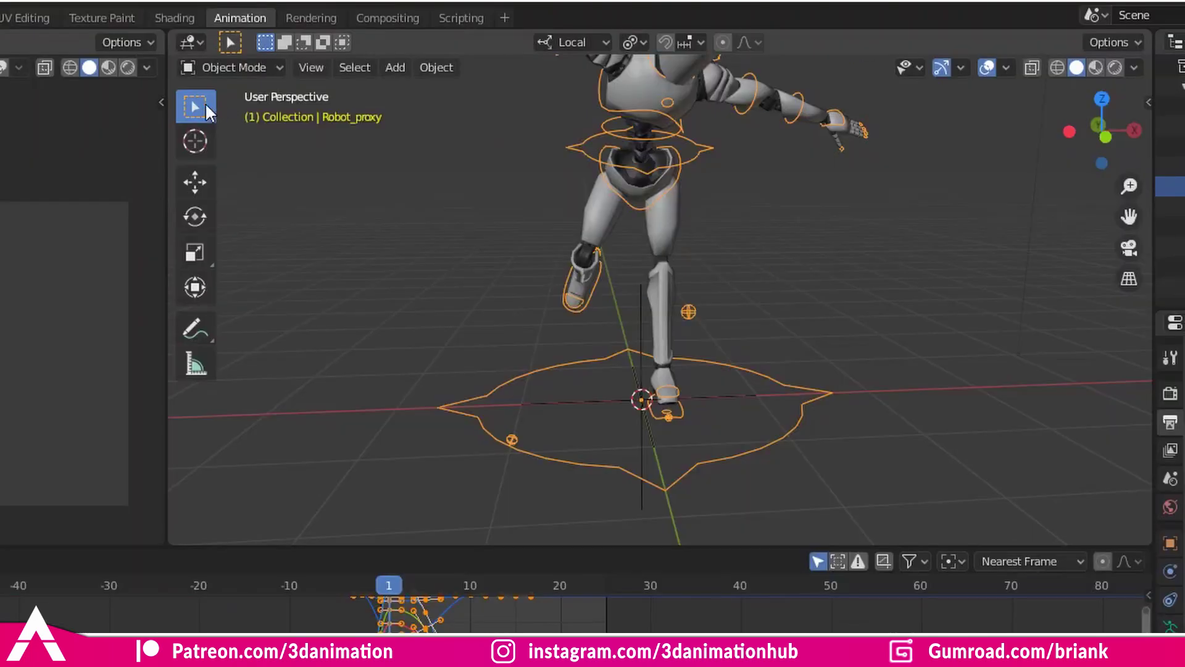
{"action": "right_click", "coordinate": [206, 106]}
{"action": "left_click", "coordinate": [199, 105]}
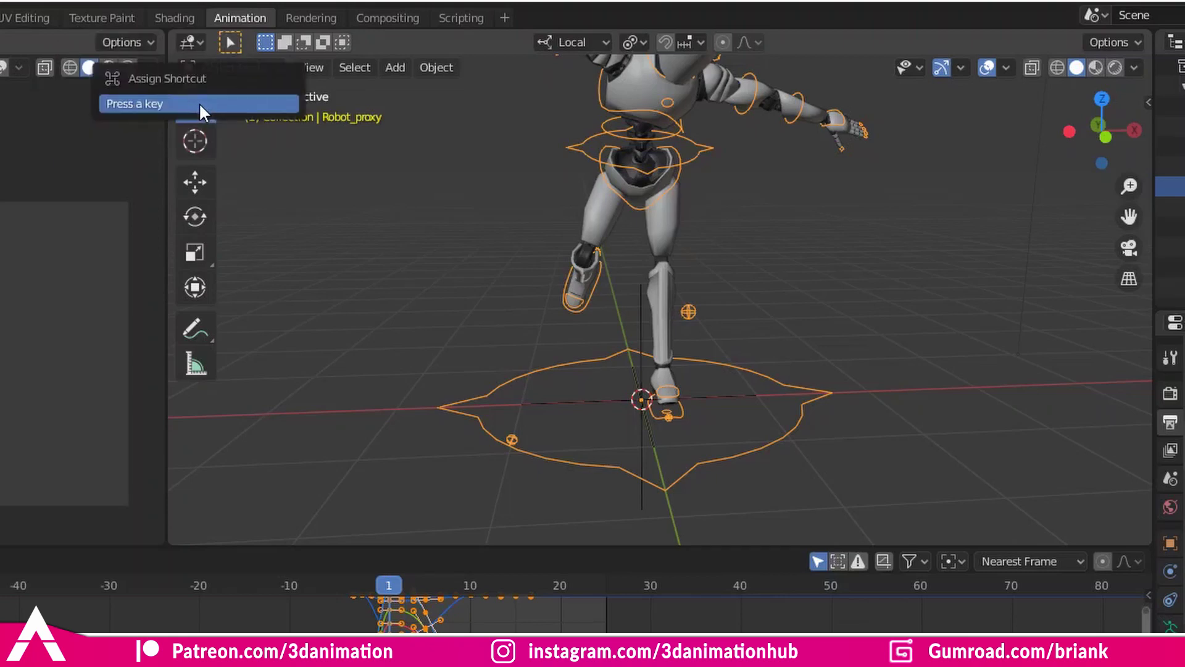
{"action": "key", "text": "Escape"}
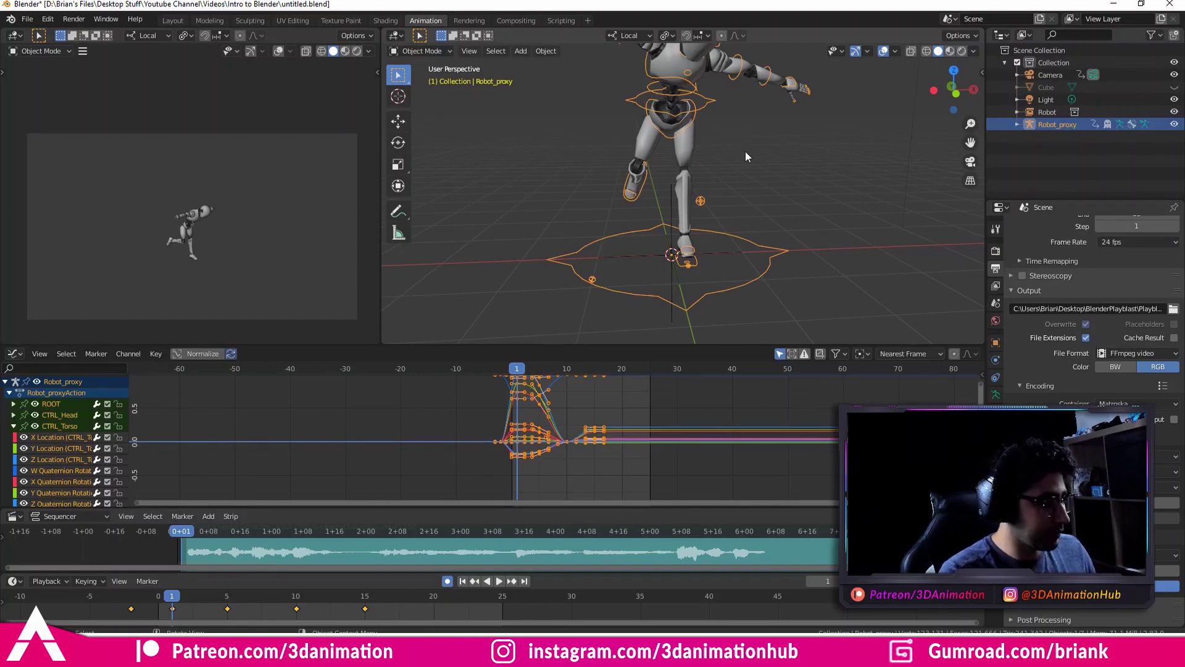
Cycle the active tool repeatedly through Move, Rotate, Scale and selection to try switching tools on the robot rig
{"action": "key", "text": "shift+space"}
{"action": "key", "text": "g"}
{"action": "key", "text": "shift+space"}
{"action": "key", "text": "r"}
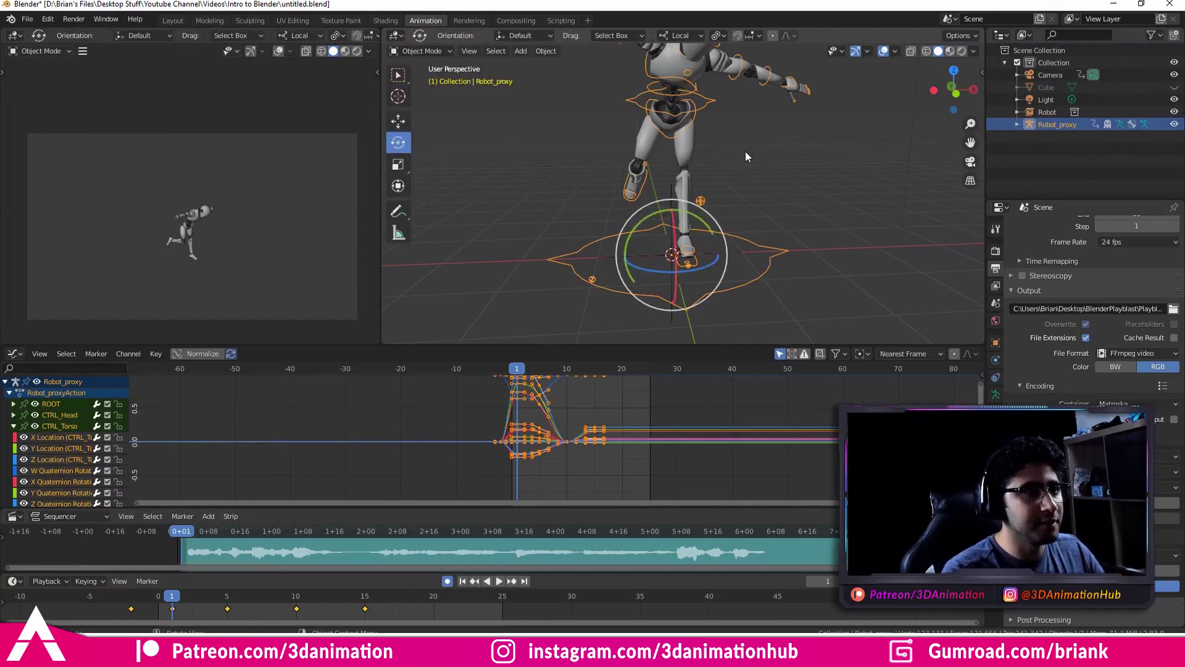
{"action": "key", "text": "shift+space"}
{"action": "key", "text": "s"}
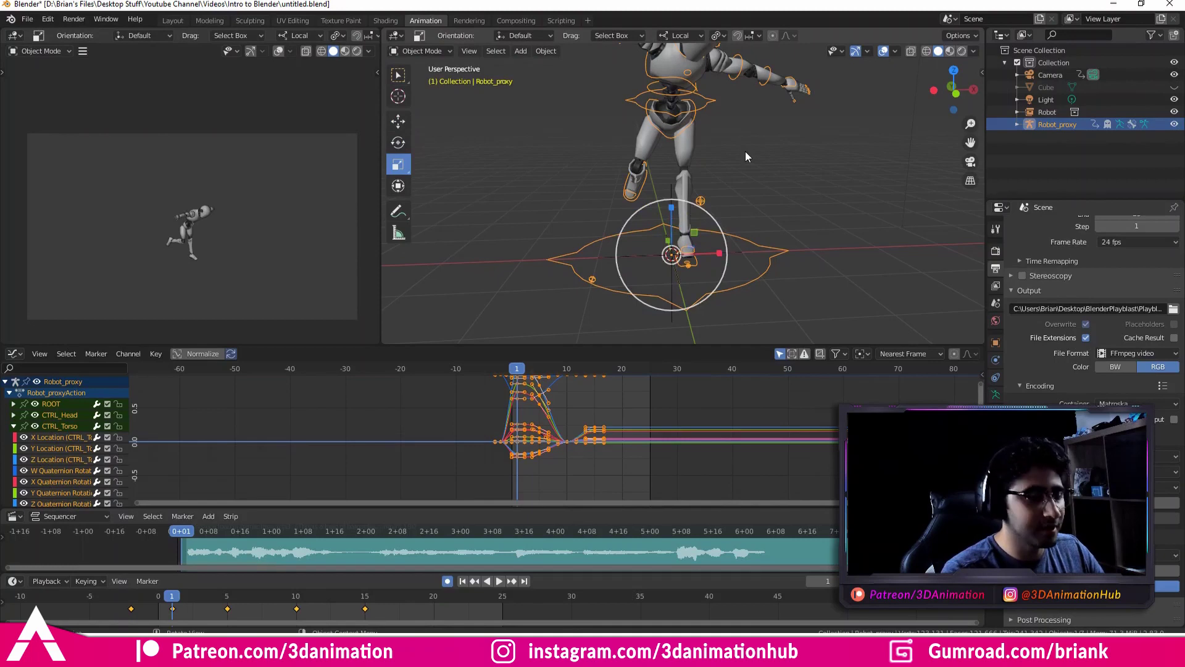
{"action": "key", "text": "shift+space"}
{"action": "key", "text": "w"}
{"action": "key", "text": "shift+space"}
{"action": "key", "text": "r"}
{"action": "key", "text": "shift+space"}
{"action": "key", "text": "s"}
{"action": "key", "text": "shift+space"}
{"action": "key", "text": "w"}
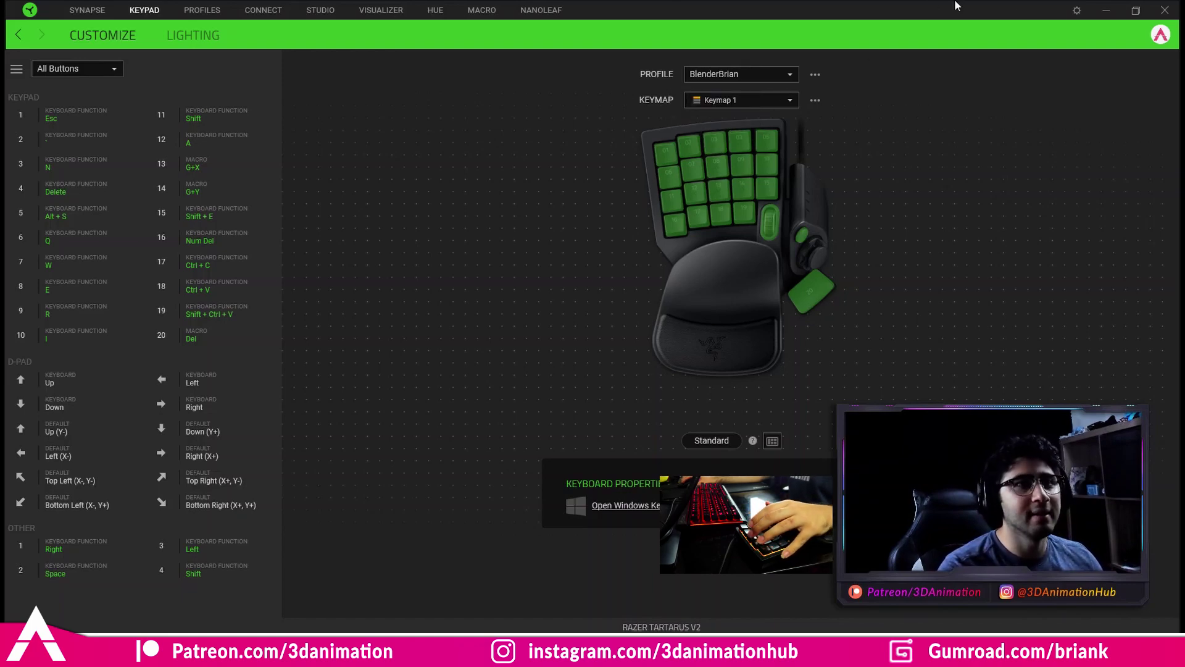
Switch to Blender and examine the 3D viewport sidebar's Tool, View, Item and Screencast Keys settings, ending with the sidebar hidden
{"action": "left_click", "coordinate": [1105, 10]}
{"action": "key", "text": "n"}
{"action": "key", "text": "n"}
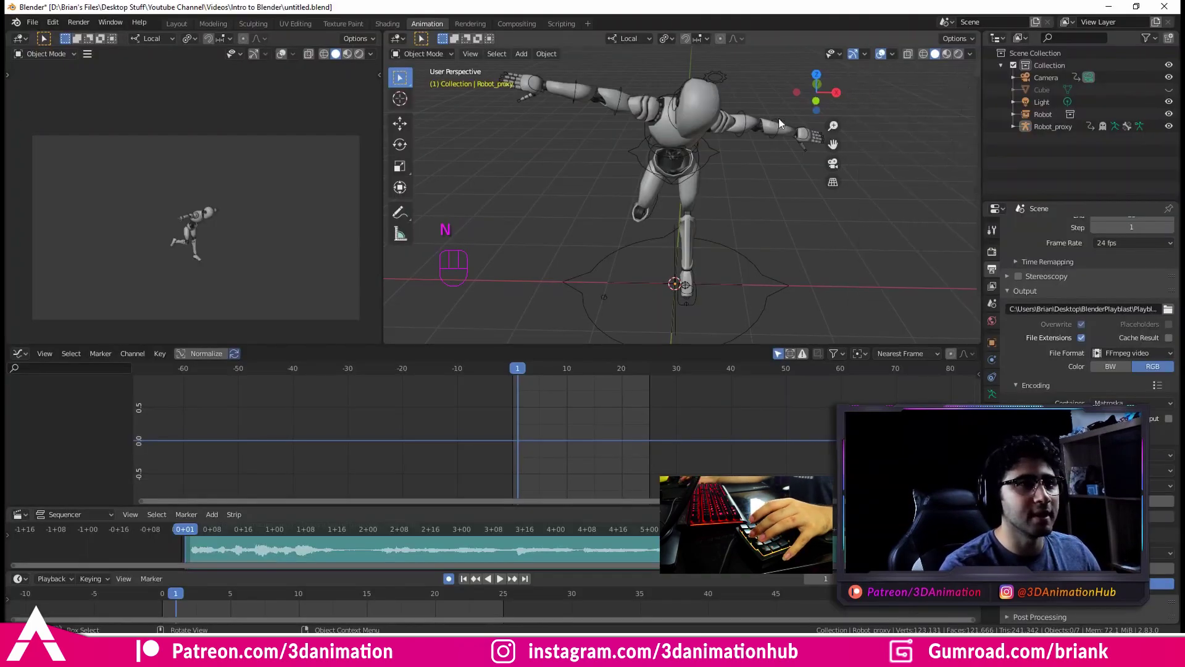
{"action": "left_click", "coordinate": [975, 99]}
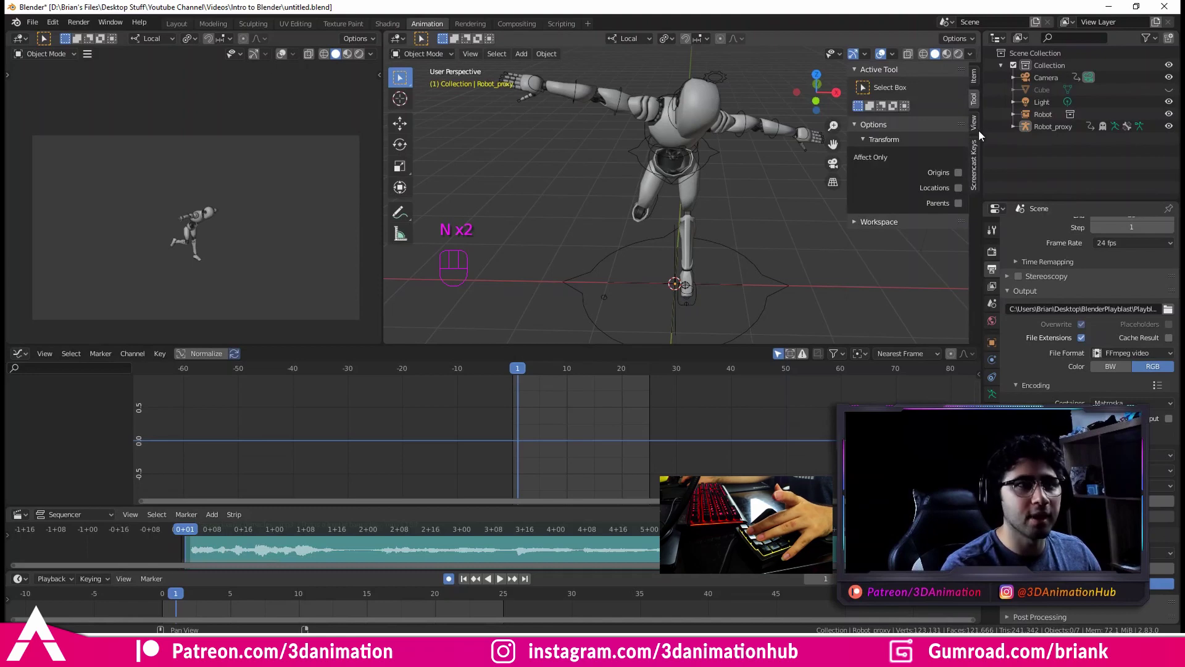
{"action": "left_click", "coordinate": [975, 123]}
{"action": "left_click", "coordinate": [974, 148]}
{"action": "left_click", "coordinate": [974, 99]}
{"action": "left_click", "coordinate": [973, 77]}
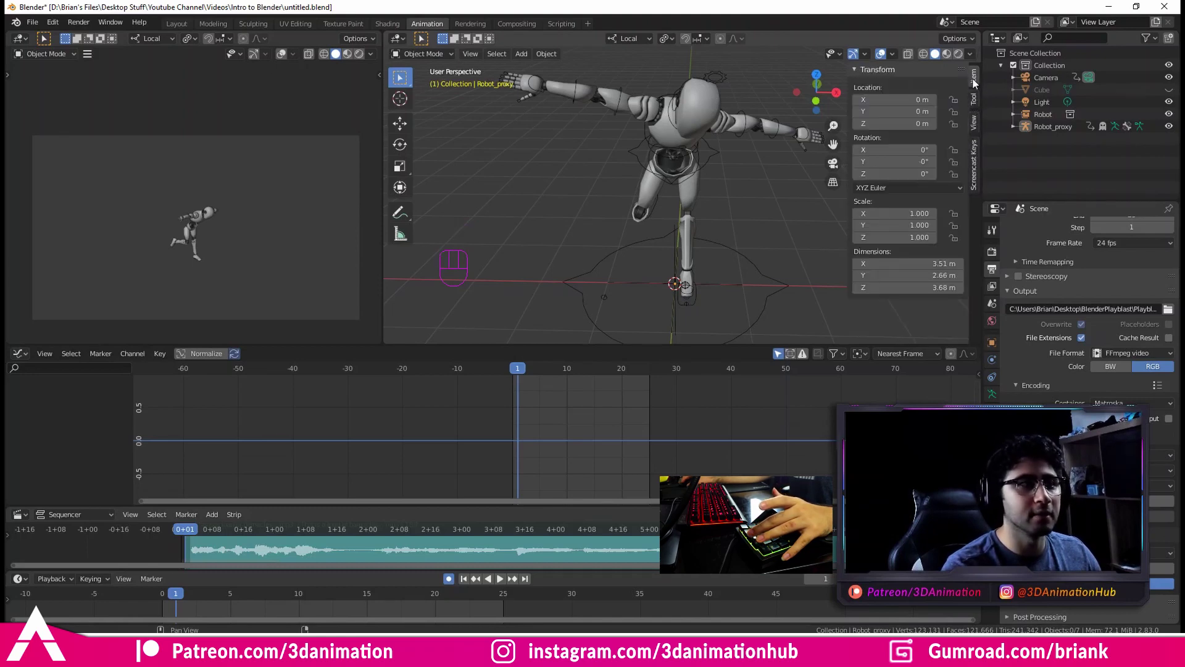
{"action": "left_click", "coordinate": [974, 149]}
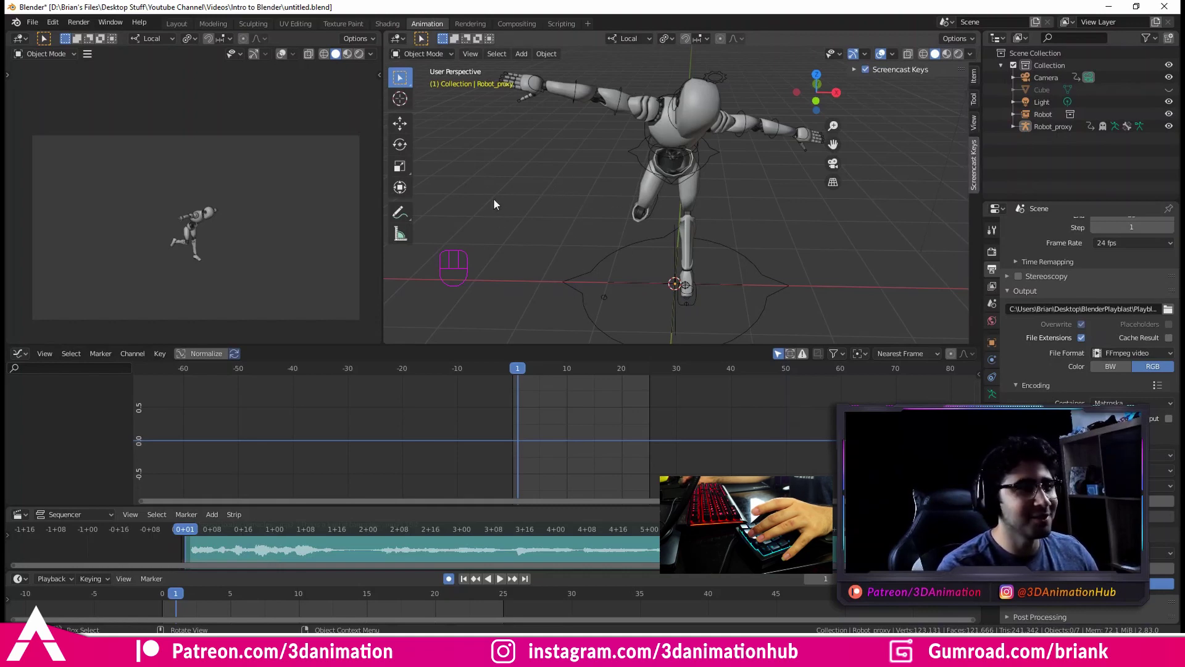
{"action": "key", "text": "n"}
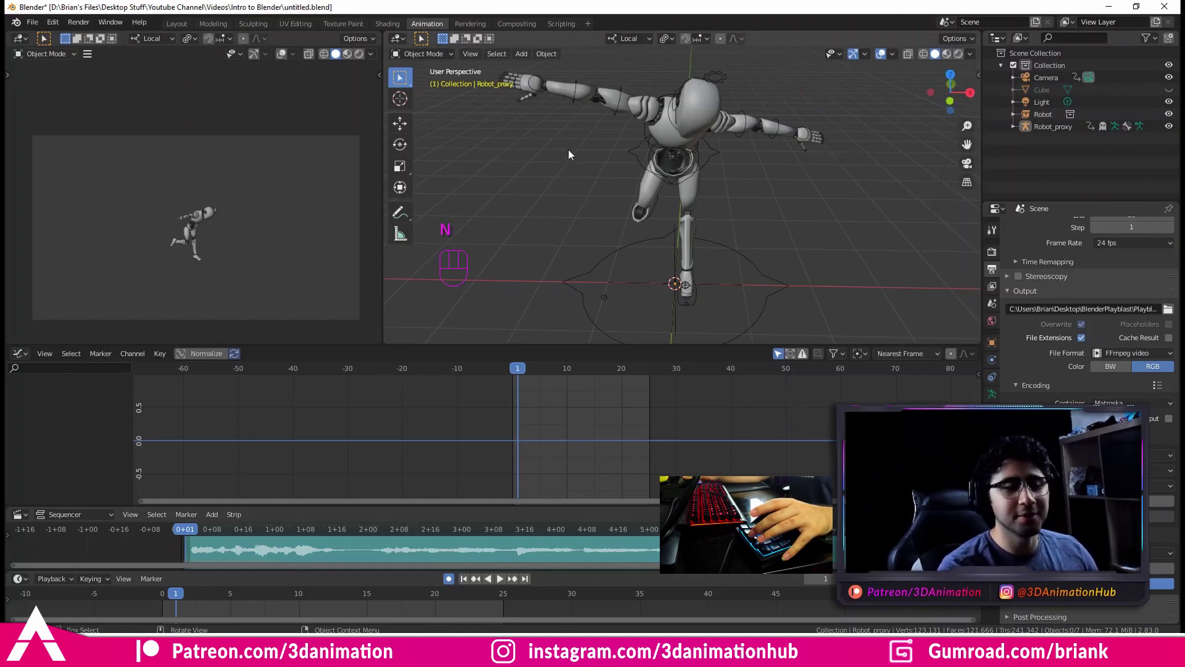
Check the keypad bindings in Razer Synapse, and test the Blender shortcuts for Move, Rotate, Scale and Select Box, ending on Scale
{"action": "key", "text": "alt+Tab"}
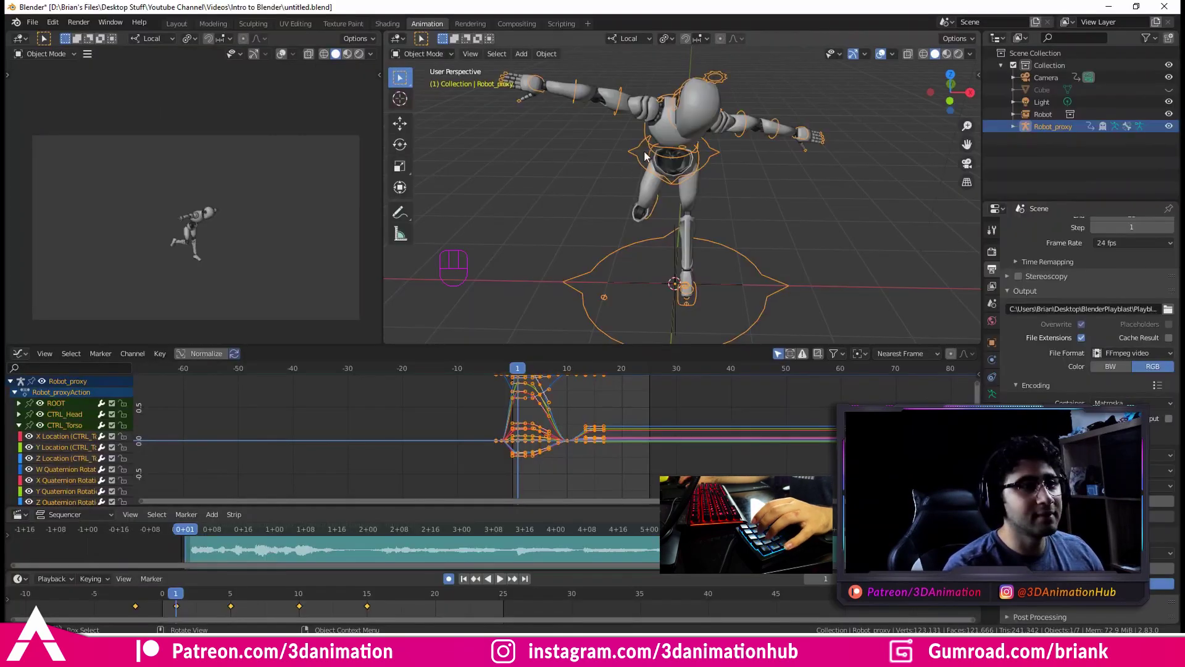
{"action": "key", "text": "w"}
{"action": "key", "text": "e"}
{"action": "key", "text": "r"}
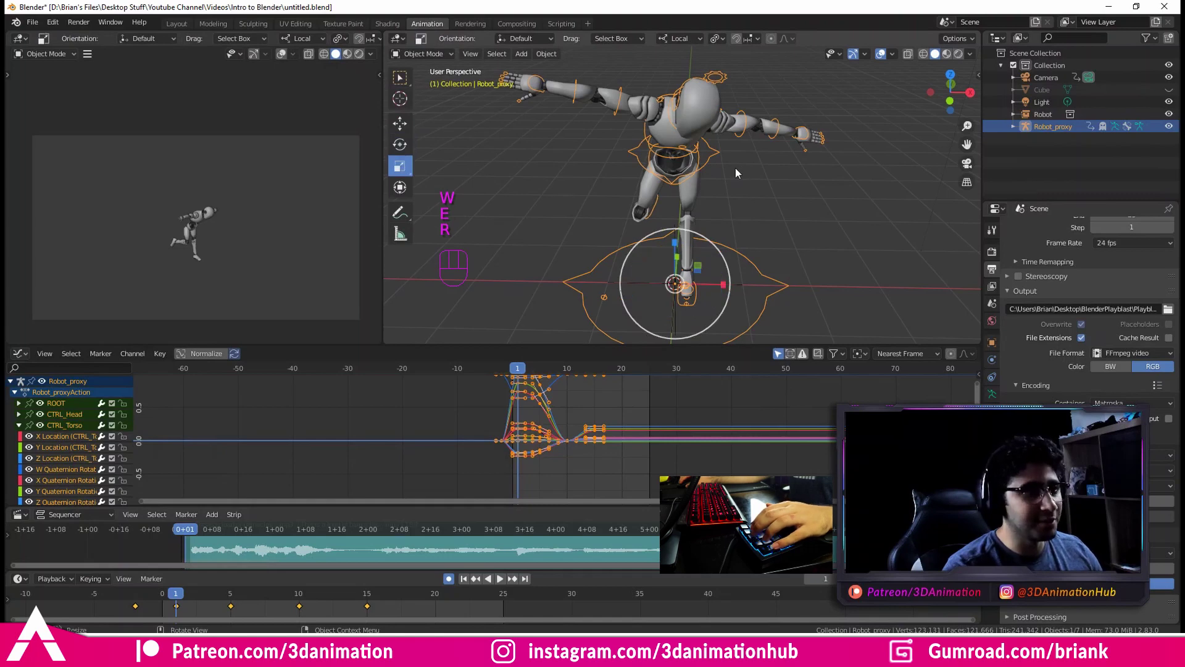
{"action": "key", "text": "q"}
{"action": "key", "text": "r"}
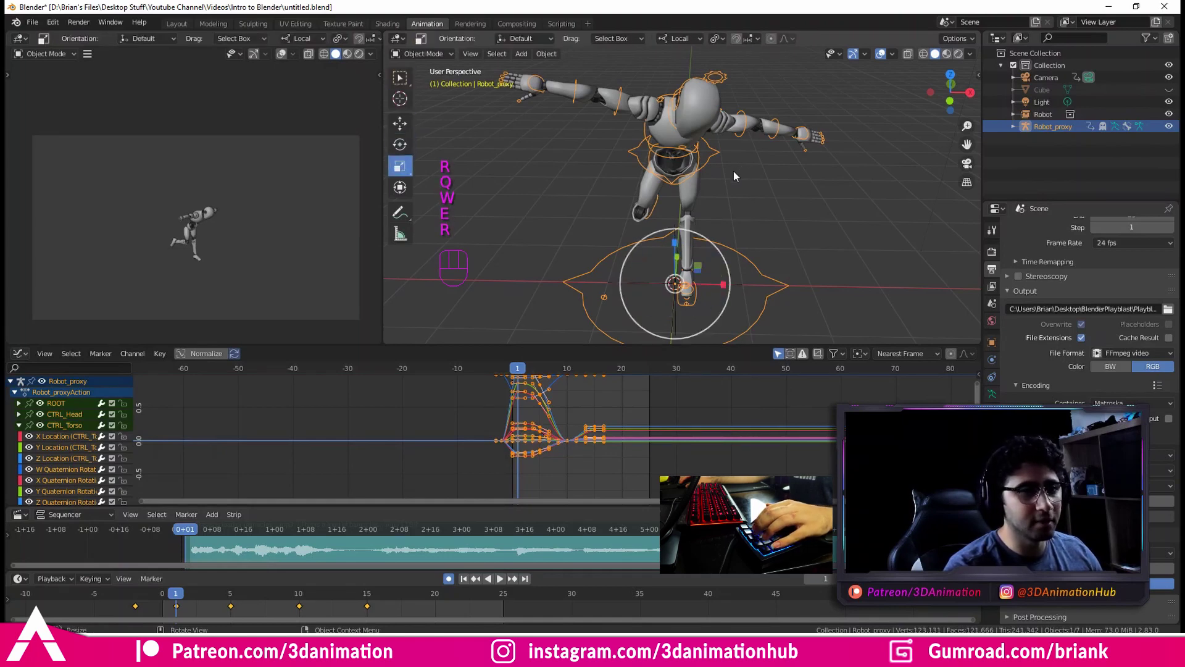
Check keypad button 10's I binding in Razer Synapse, and try the Move, Rotate, Scale and insert-keyframe shortcuts in Blender
{"action": "key", "text": "alt+Tab"}
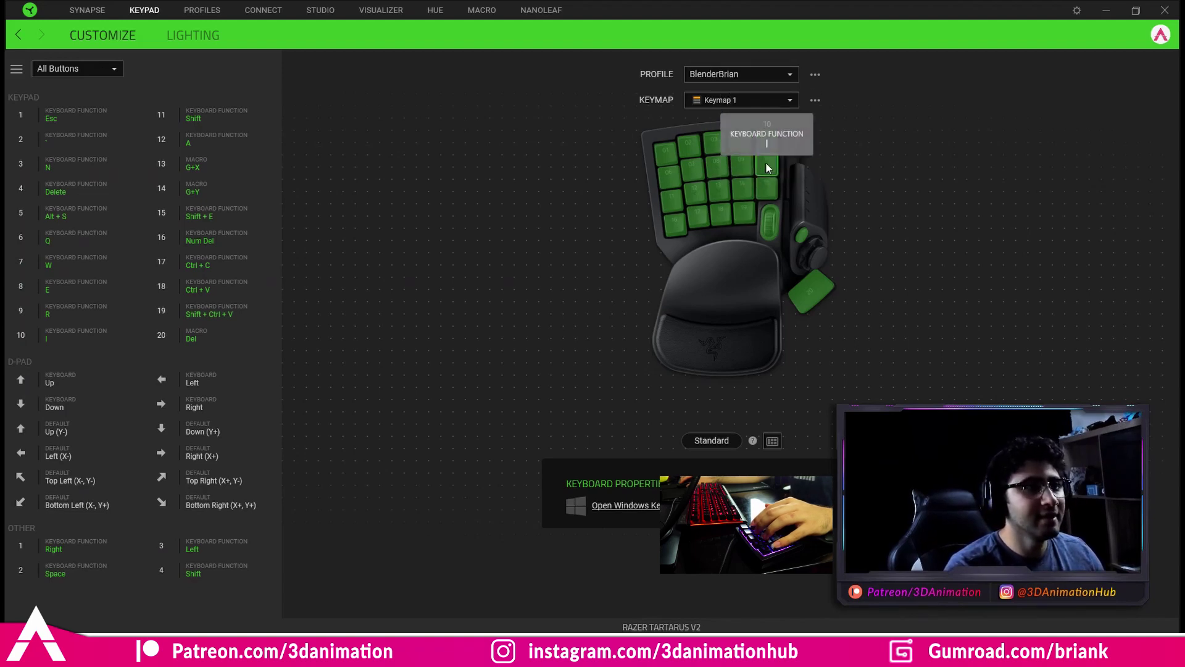
{"action": "left_click", "coordinate": [1107, 10]}
{"action": "key", "text": "w"}
{"action": "key", "text": "e"}
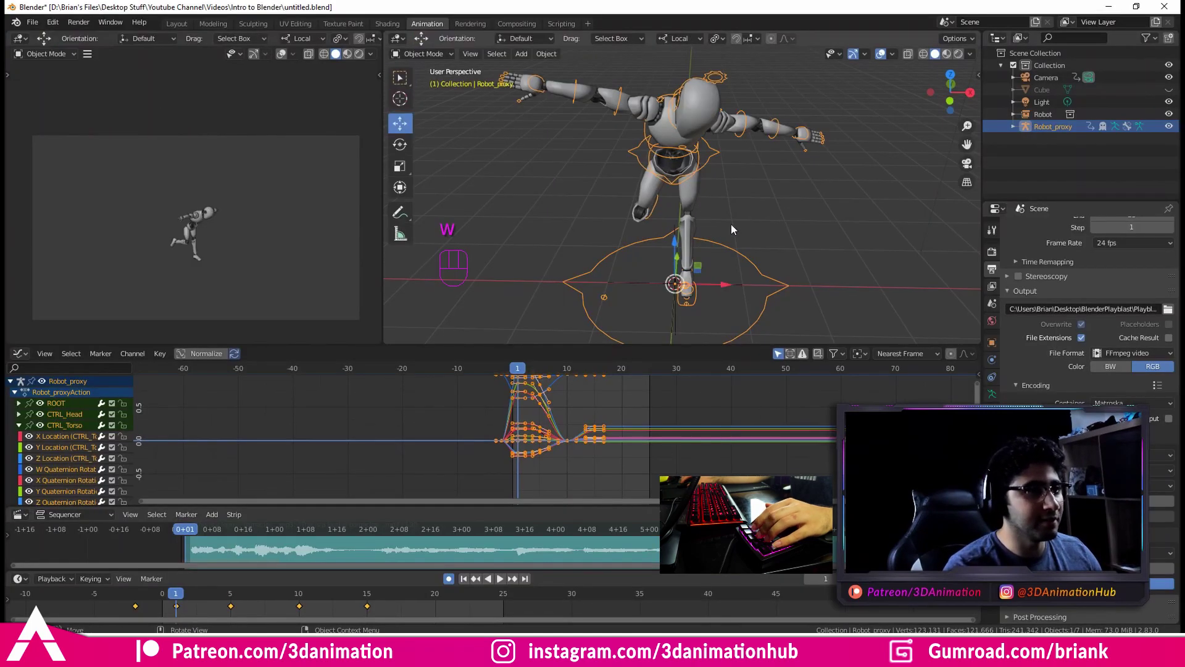
{"action": "key", "text": "r"}
{"action": "key", "text": "i"}
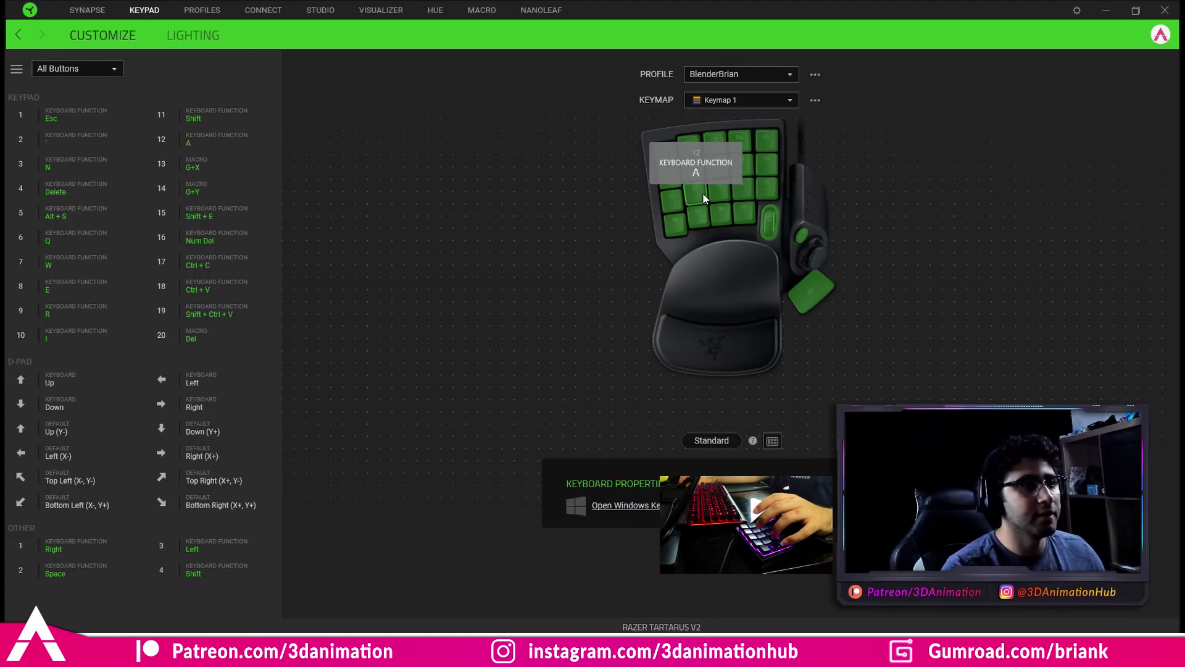
Switch back to Blender, deselect everything in the scene and reselect the robot rig
{"action": "left_click", "coordinate": [1099, 13]}
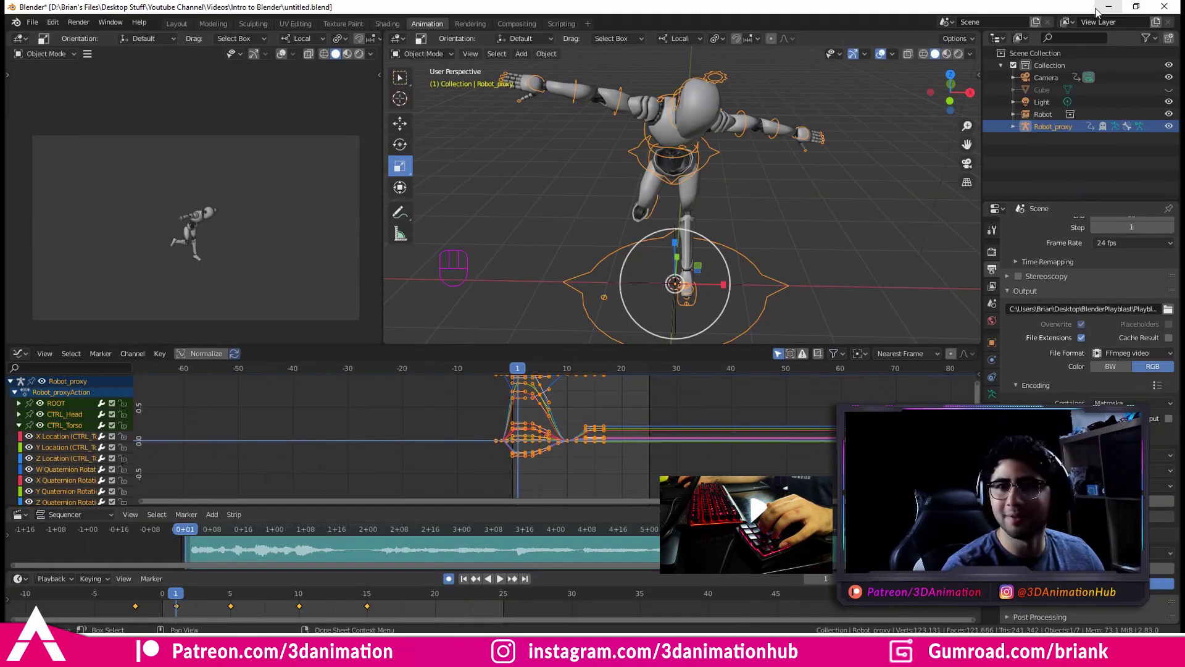
{"action": "key", "text": "a"}
{"action": "key", "text": "a"}
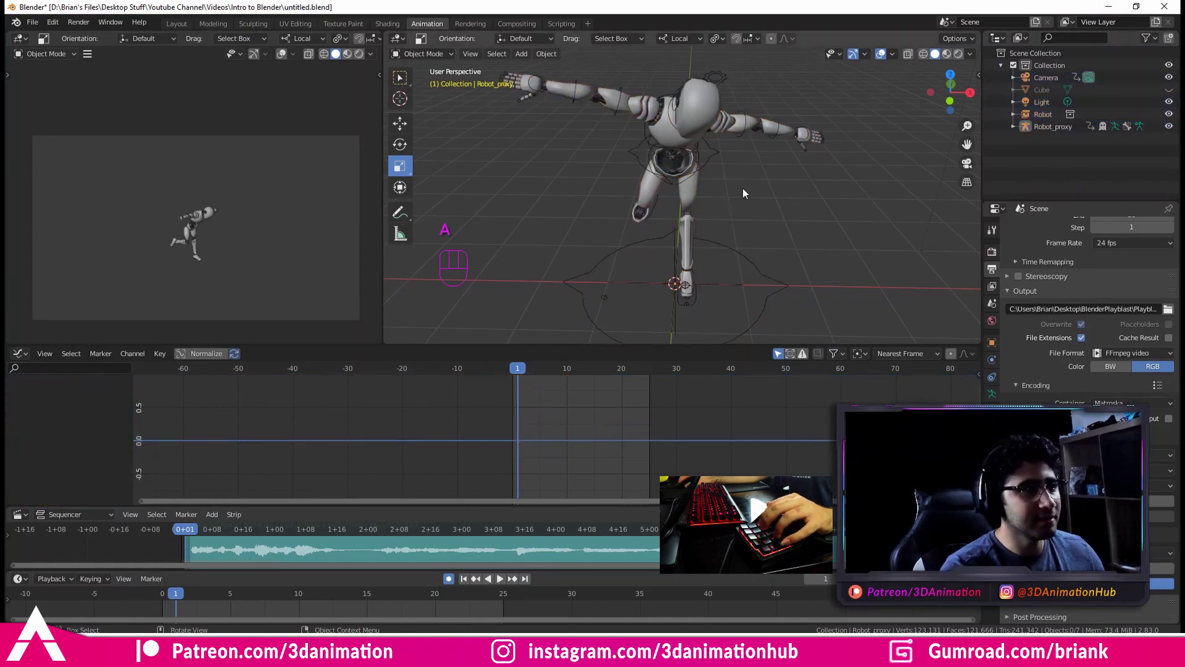
{"action": "left_click", "coordinate": [737, 250]}
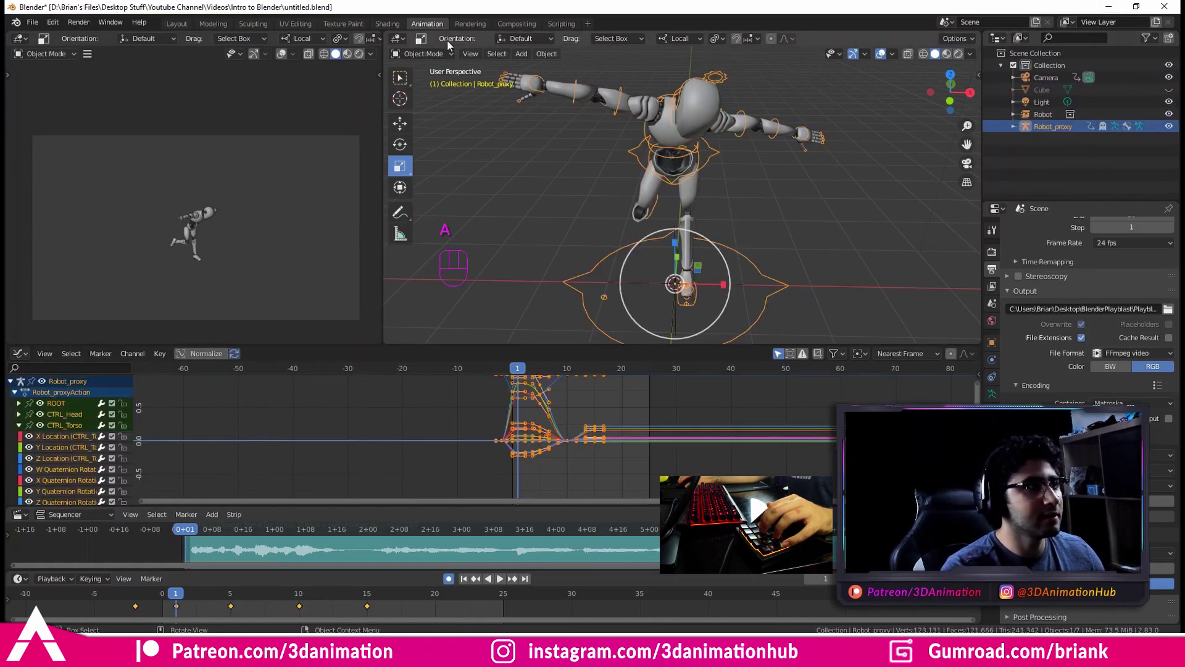
Switch the robot rig to Pose Mode and select all of its bones
{"action": "left_click", "coordinate": [424, 54]}
{"action": "left_click", "coordinate": [424, 94]}
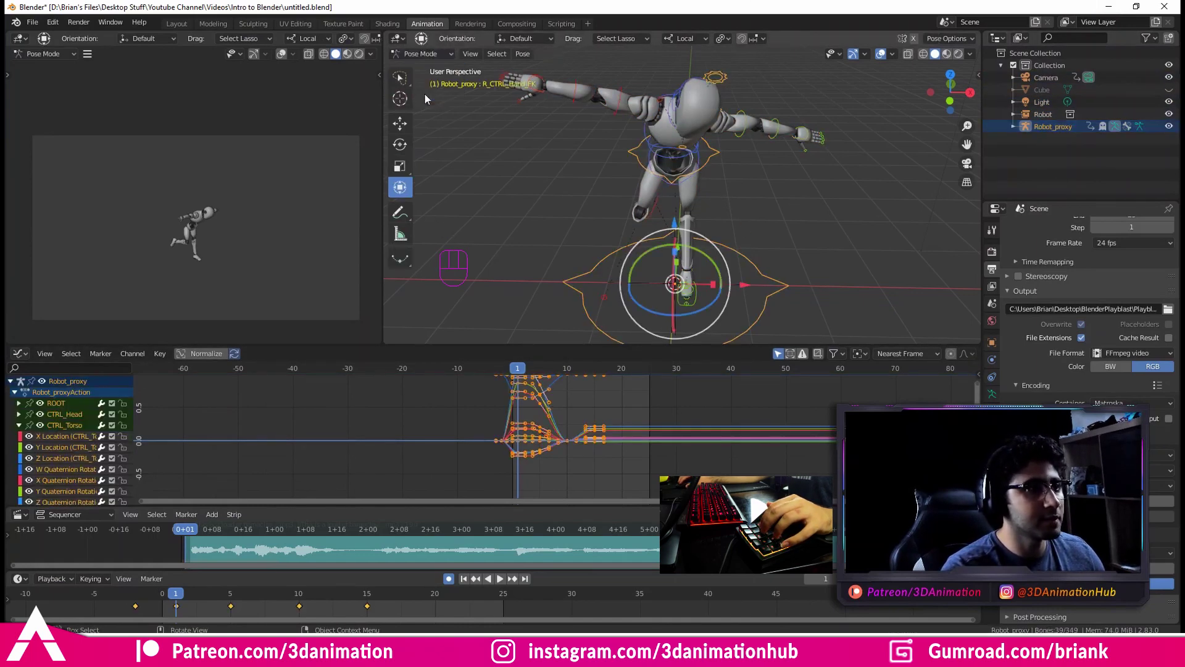
{"action": "left_click", "coordinate": [880, 215]}
{"action": "key", "text": "a"}
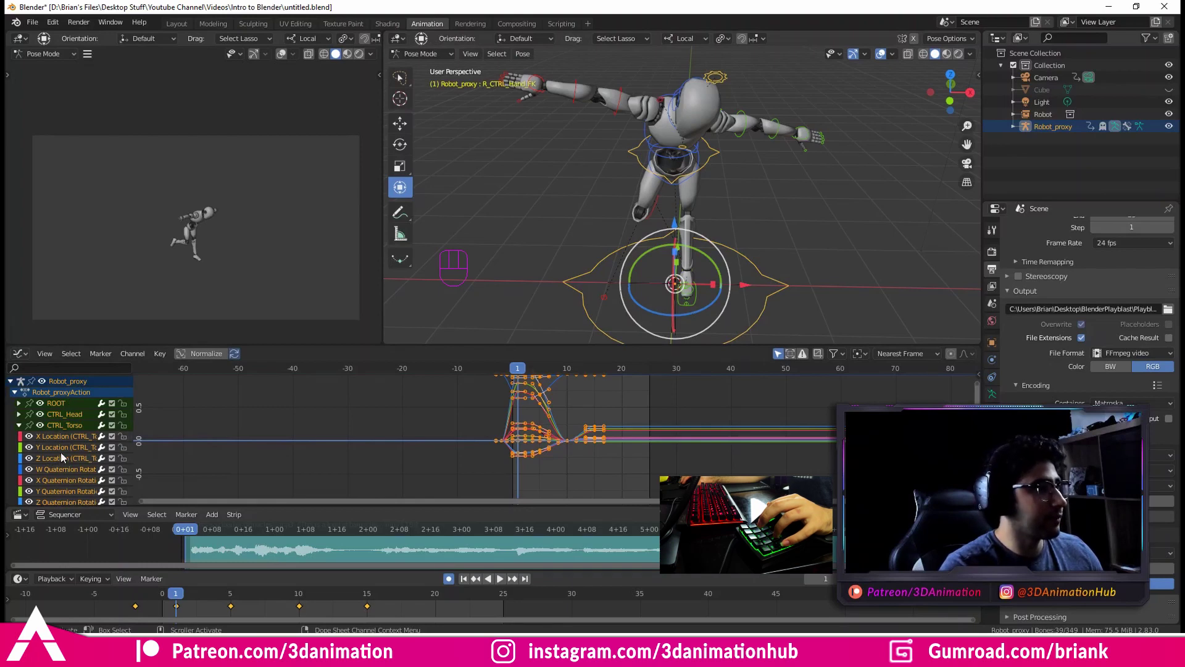
{"action": "key", "text": "a"}
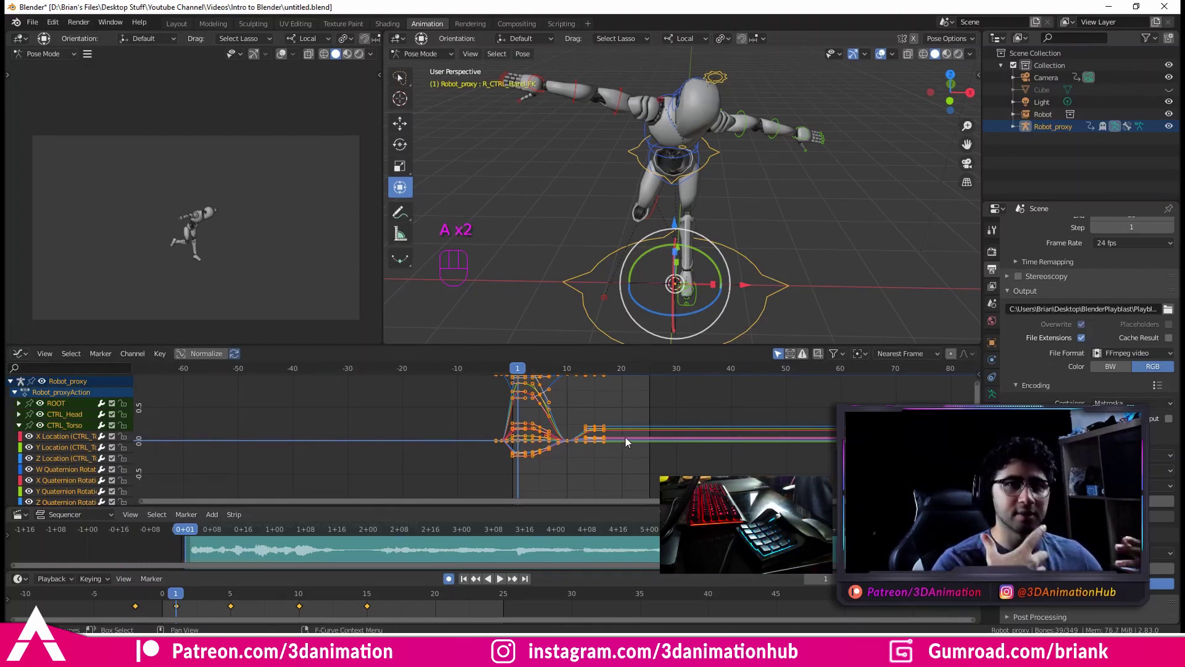
Go to frame 19, and try deselecting and selecting all keyframes in the Timeline
{"action": "left_click", "coordinate": [422, 600]}
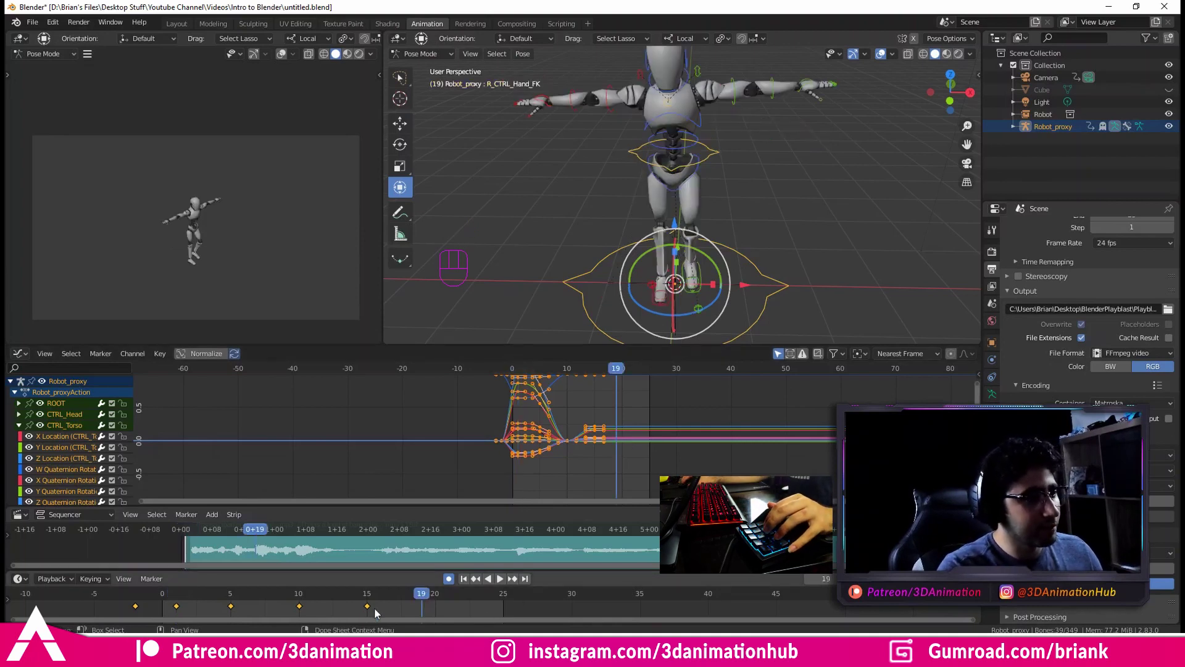
{"action": "left_click", "coordinate": [381, 606]}
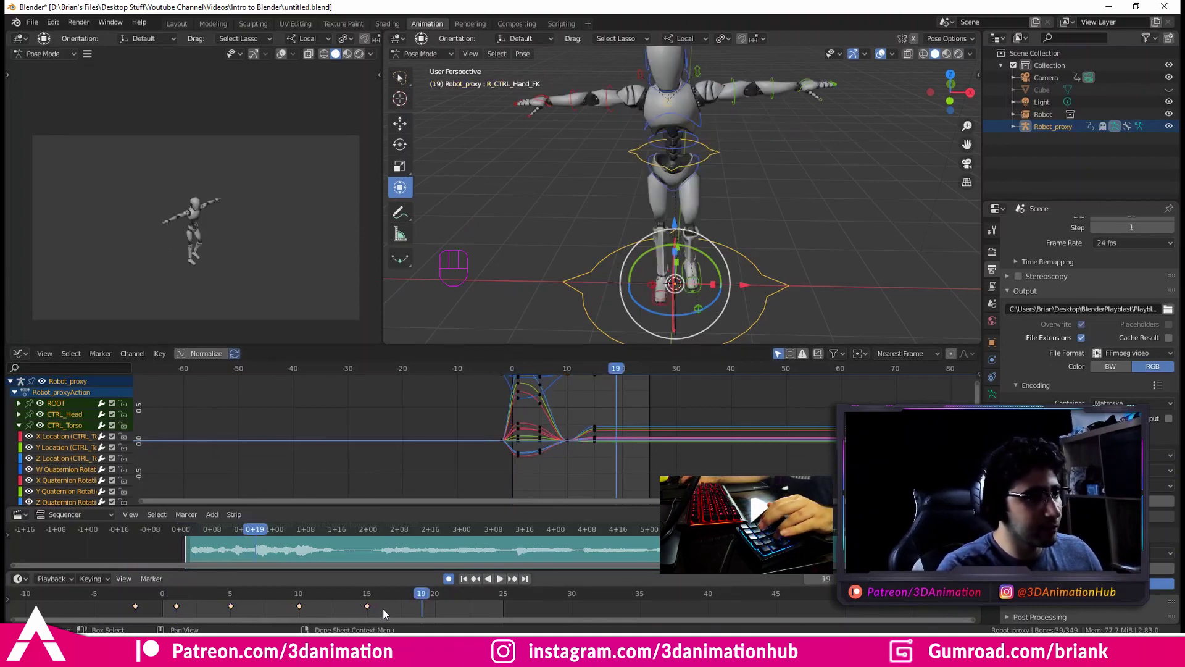
{"action": "key", "text": "a"}
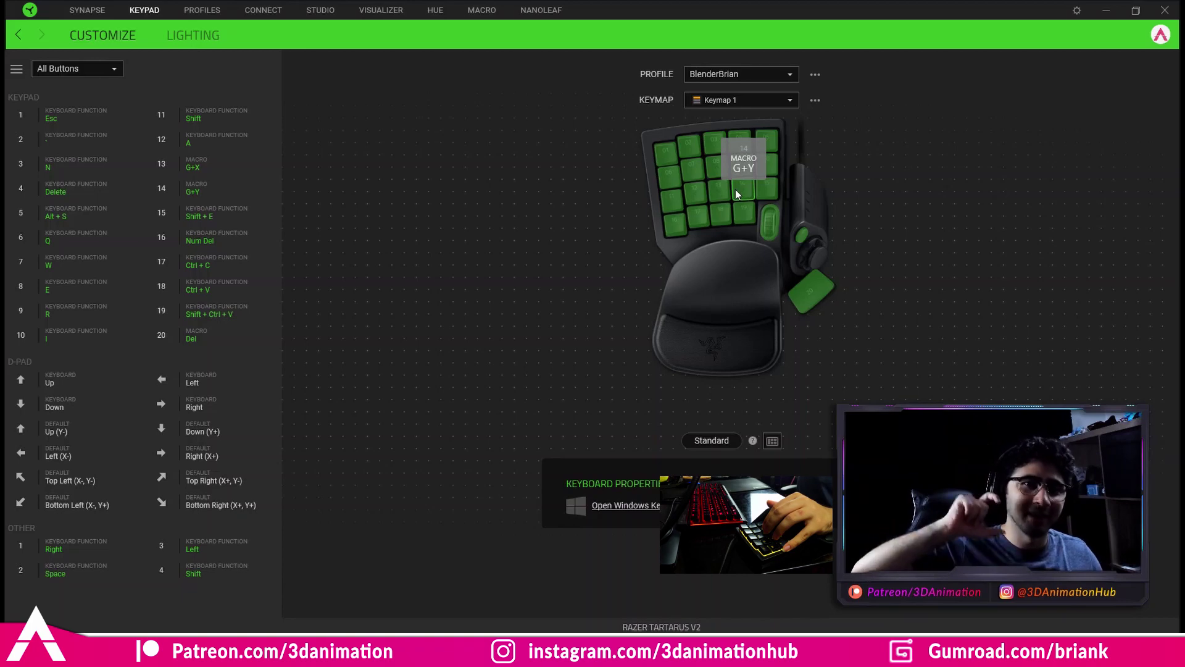
Switch back to Blender, select the torso control's X Quaternion Rotation curve and frame it in the Graph Editor
{"action": "key", "text": "alt+Tab"}
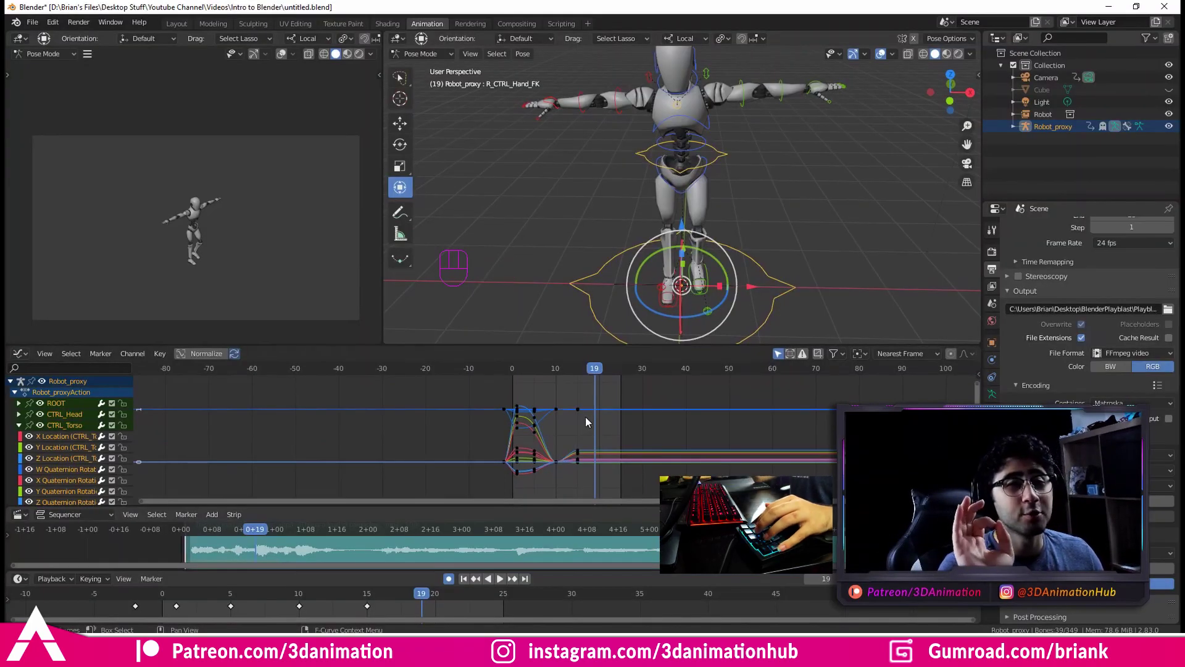
{"action": "left_click", "coordinate": [556, 438]}
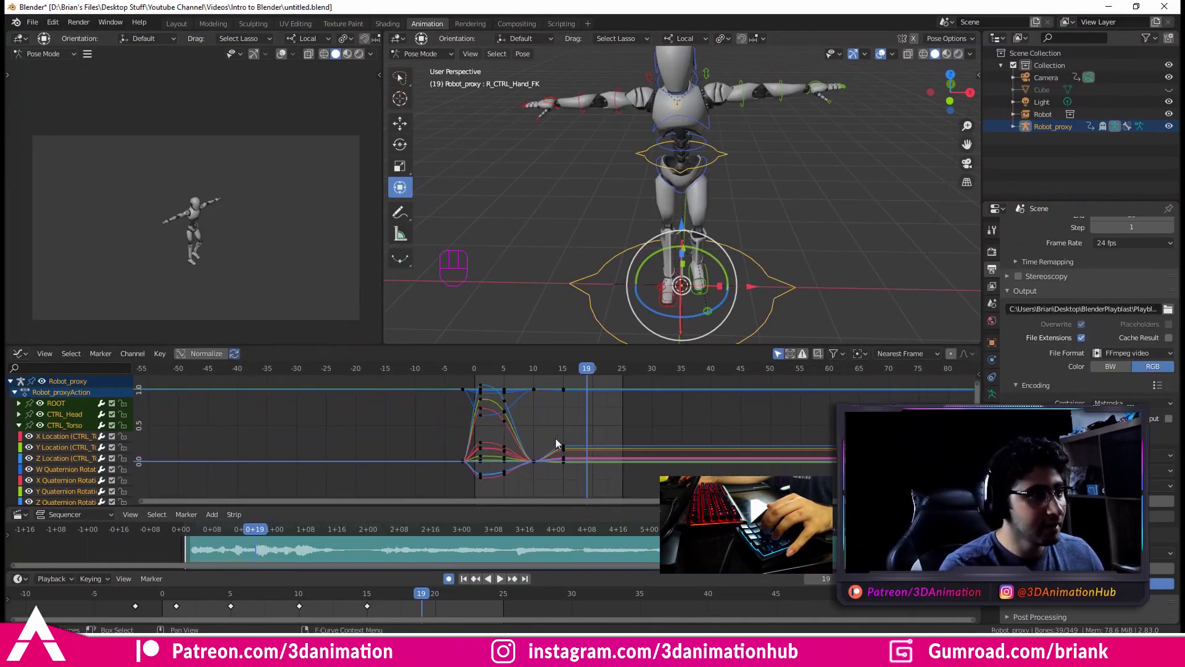
{"action": "key", "text": "KP_Decimal"}
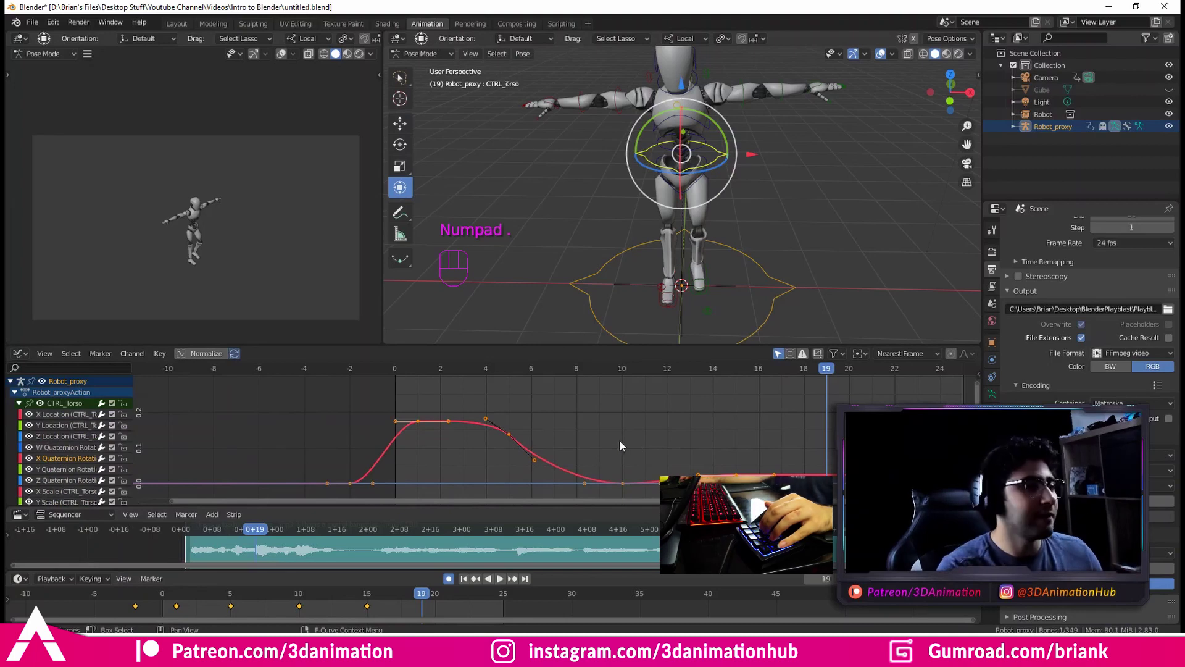
Select the torso X Quaternion Rotation key at frame 1 and try moving it constrained to the X axis
{"action": "left_click", "coordinate": [520, 429]}
{"action": "middle_click_drag", "start_coordinate": [520, 434], "coordinate": [548, 432]}
{"action": "left_click_drag", "start_coordinate": [433, 398], "coordinate": [476, 432]}
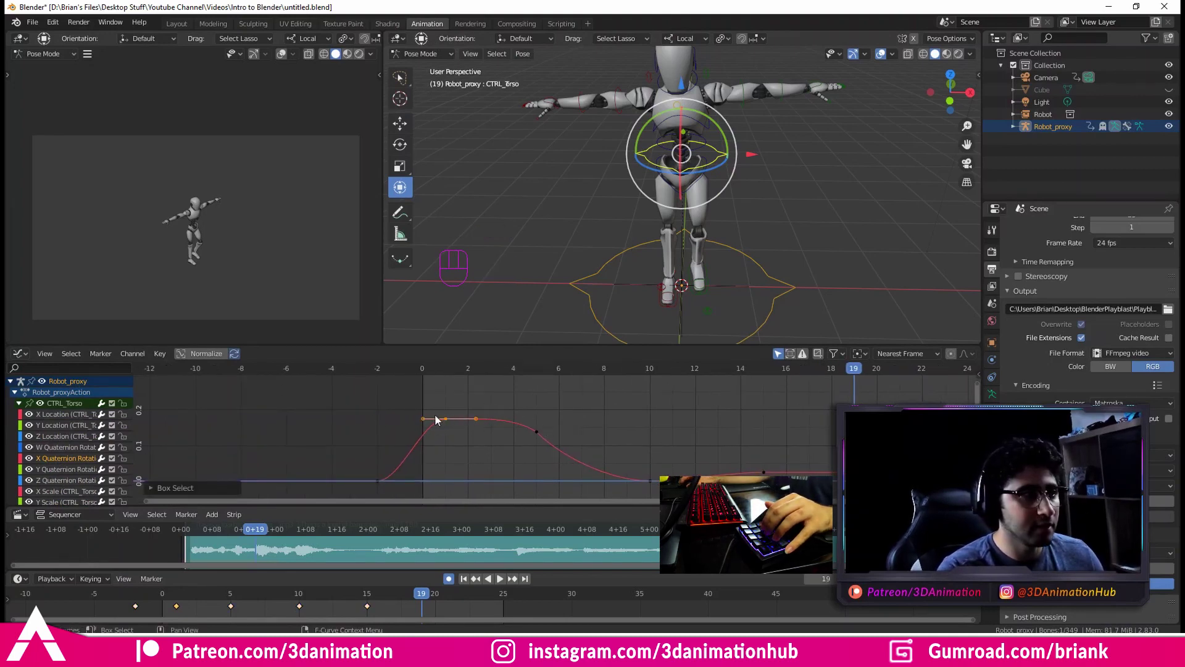
{"action": "left_click_drag", "start_coordinate": [445, 417], "coordinate": [461, 415]}
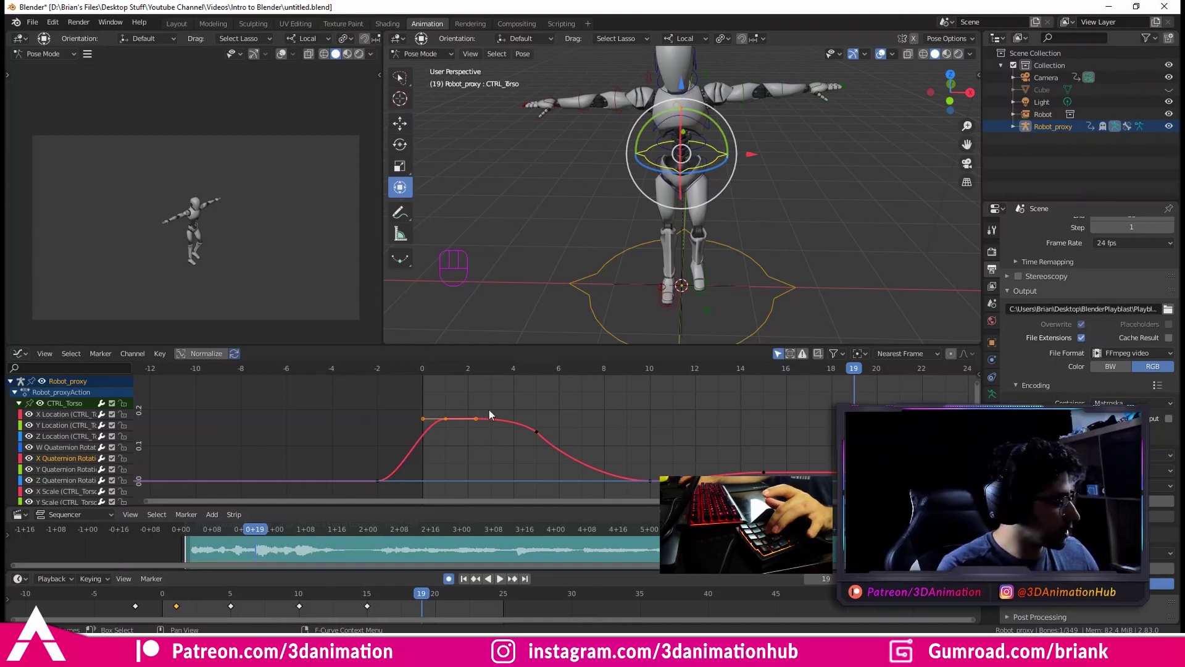
{"action": "key", "text": "g"}
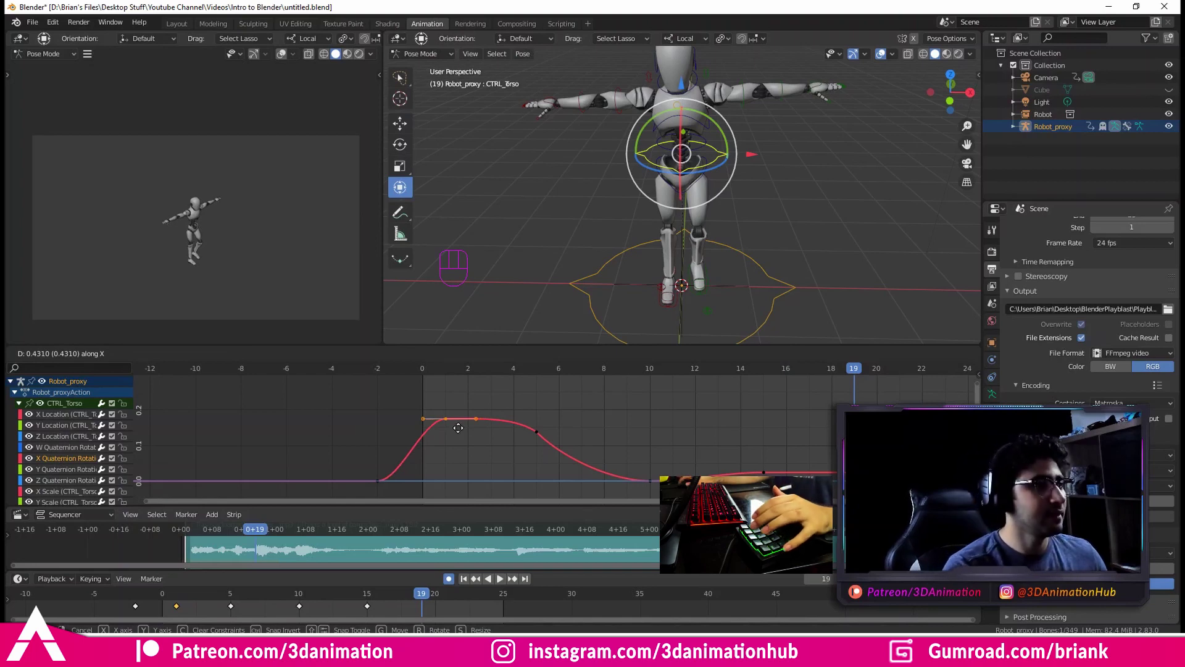
{"action": "left_click", "coordinate": [458, 428]}
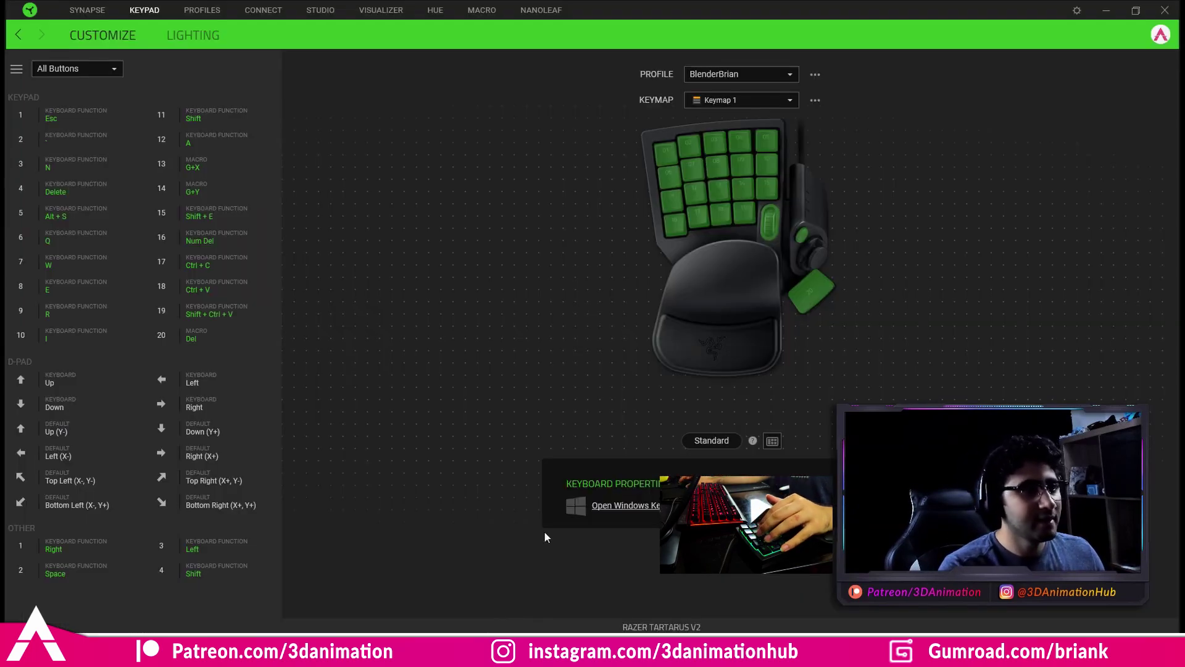
Check the keypad's Shift + E binding in Razer Synapse, and try a pose breakdown on the torso control at frame 5 in Blender
{"action": "mouse_move", "coordinate": [769, 183]}
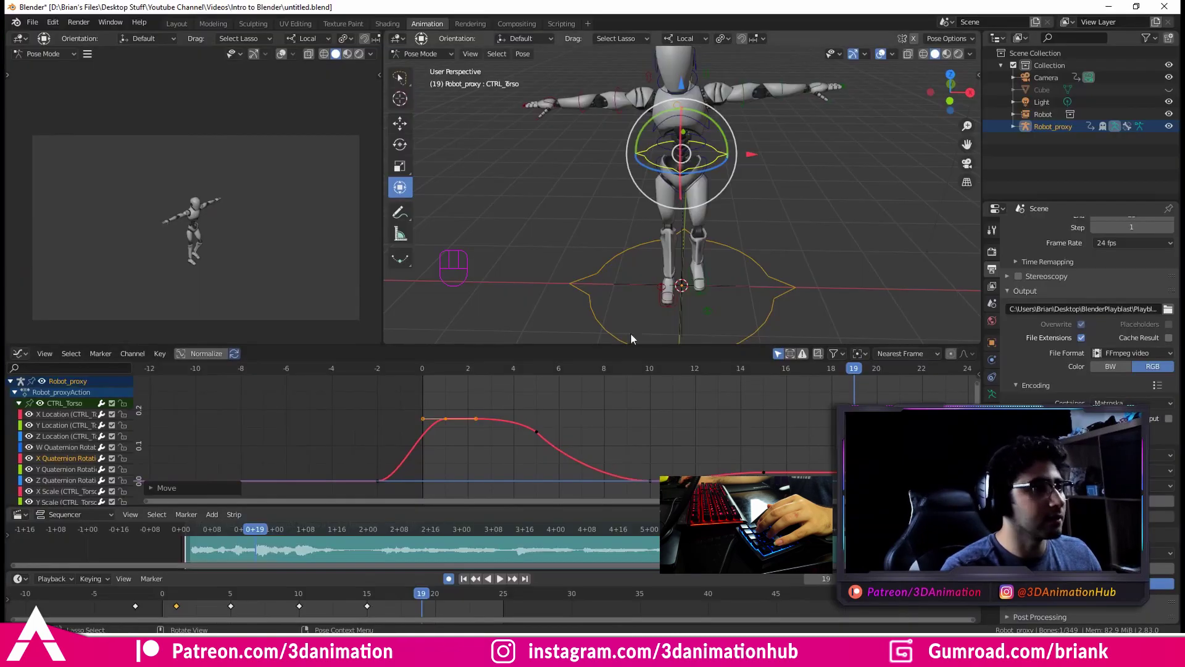
{"action": "left_click", "coordinate": [230, 593]}
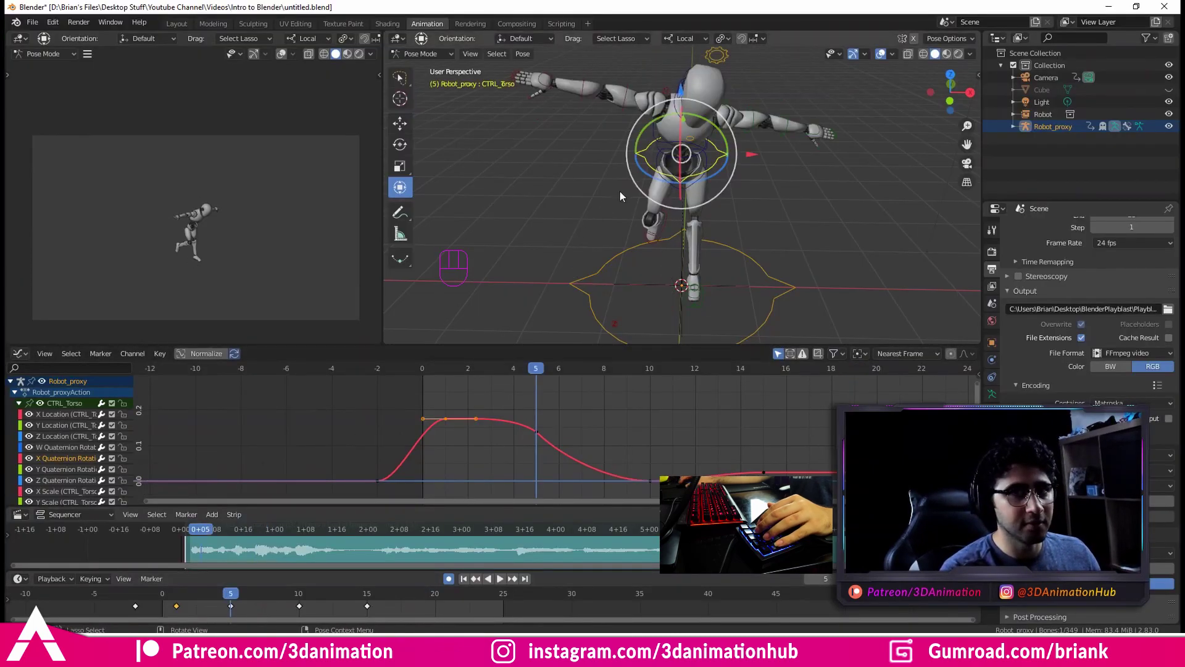
{"action": "key", "text": "shift+e"}
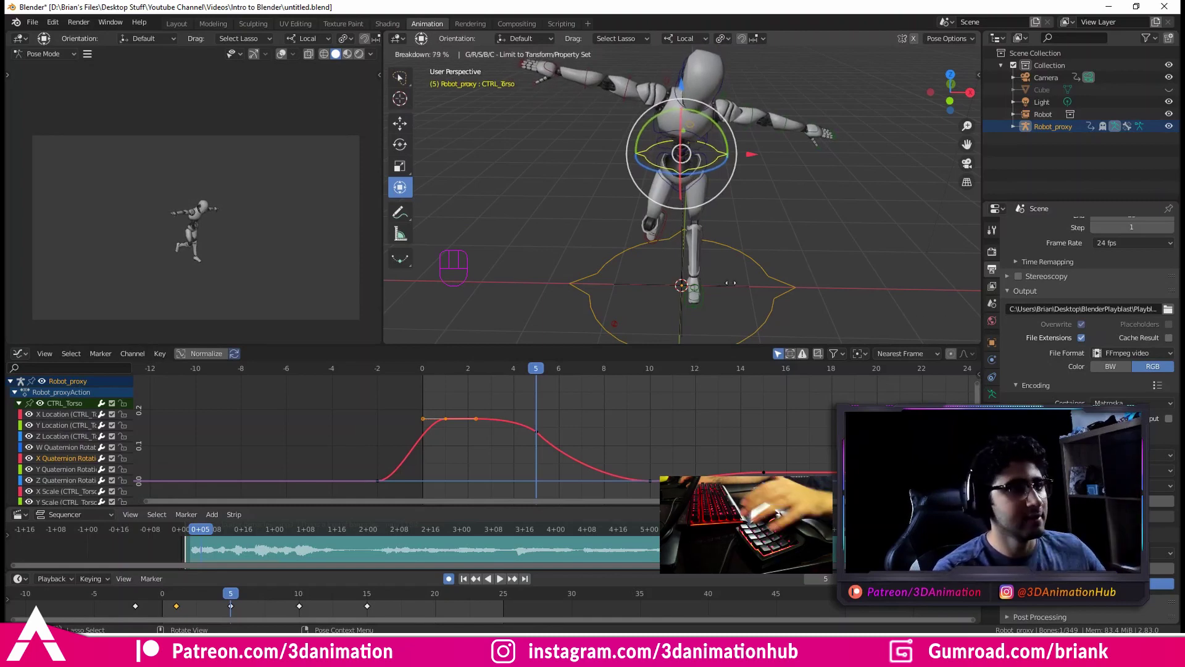
{"action": "left_click", "coordinate": [944, 318]}
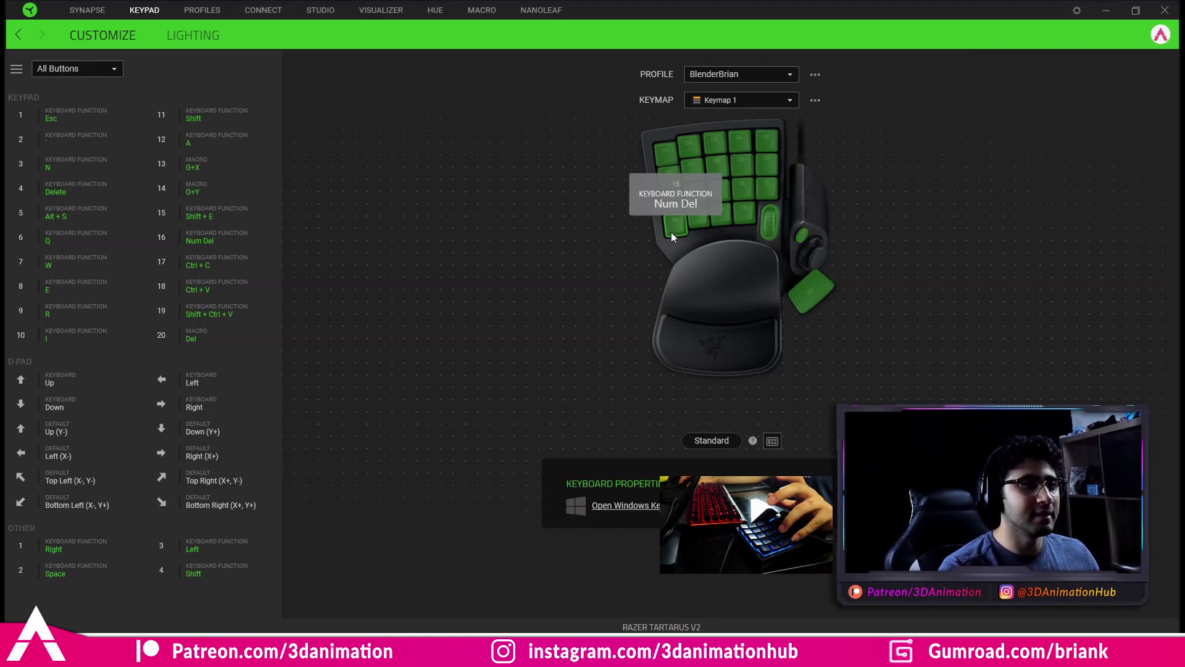
Return to Blender from Razer Synapse, reselect the torso control and frame the 3D viewport on it from an angle
{"action": "left_click", "coordinate": [1106, 10]}
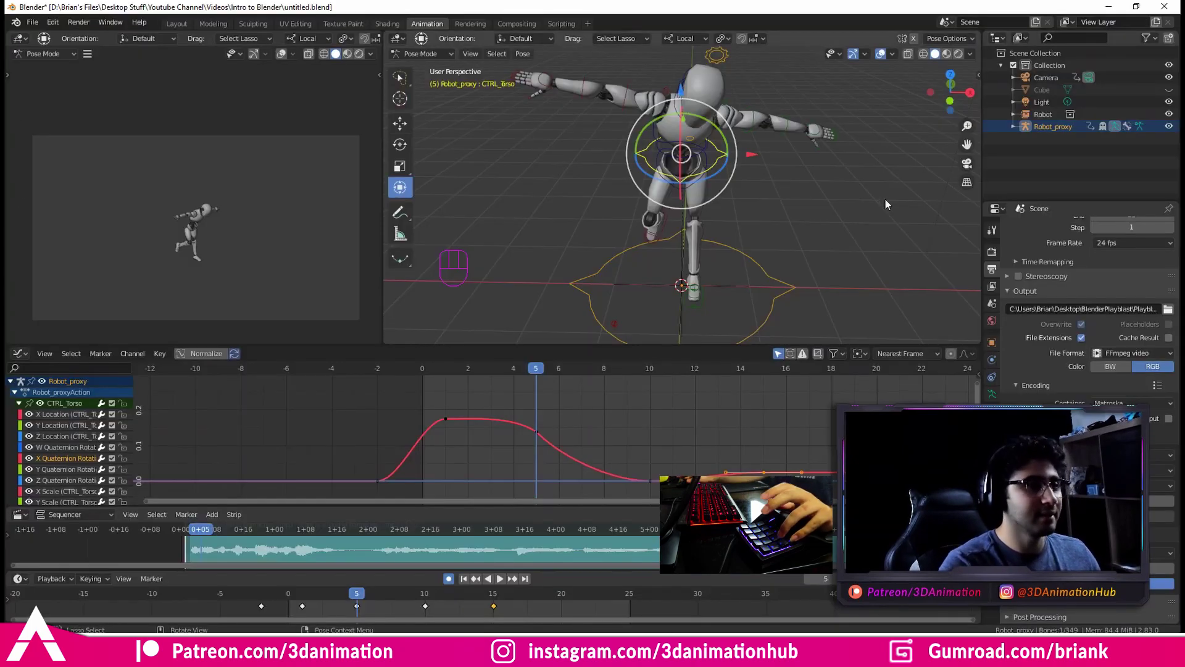
{"action": "key", "text": "alt+a"}
{"action": "left_click", "coordinate": [726, 158]}
{"action": "mouse_move", "coordinate": [765, 194]}
{"action": "middle_mouse_down"}
{"action": "mouse_move", "coordinate": [753, 194]}
{"action": "mouse_move", "coordinate": [763, 196]}
{"action": "middle_mouse_up"}
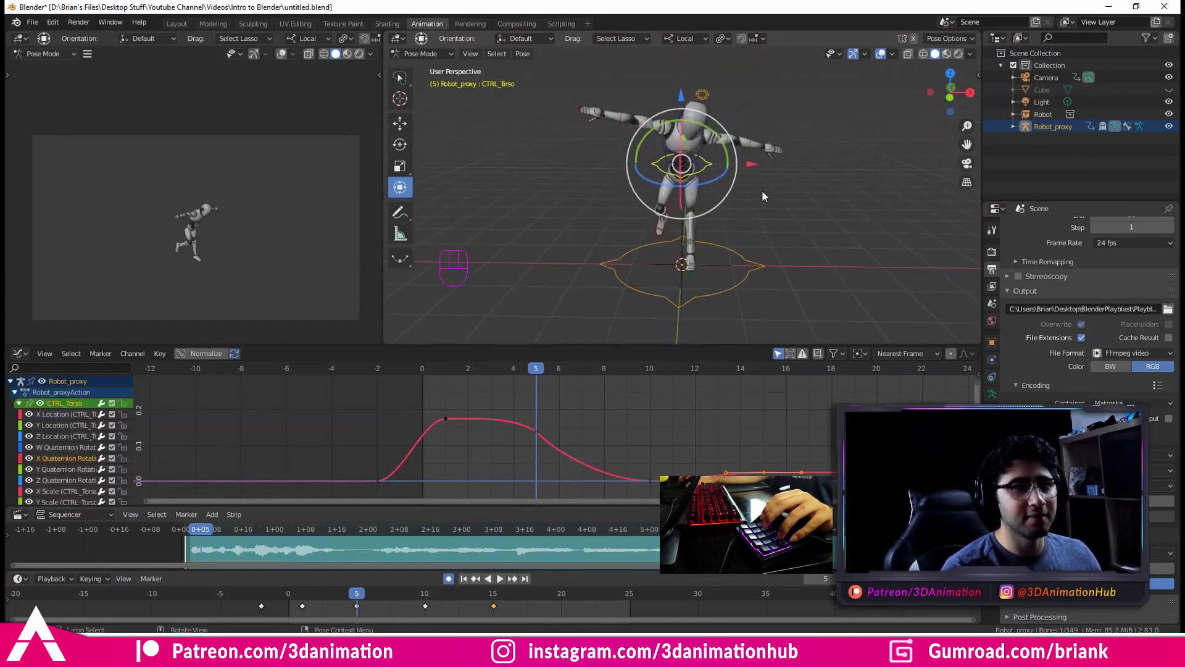
{"action": "key", "text": "KP_Decimal"}
{"action": "middle_click_drag", "start_coordinate": [766, 185], "coordinate": [710, 278]}
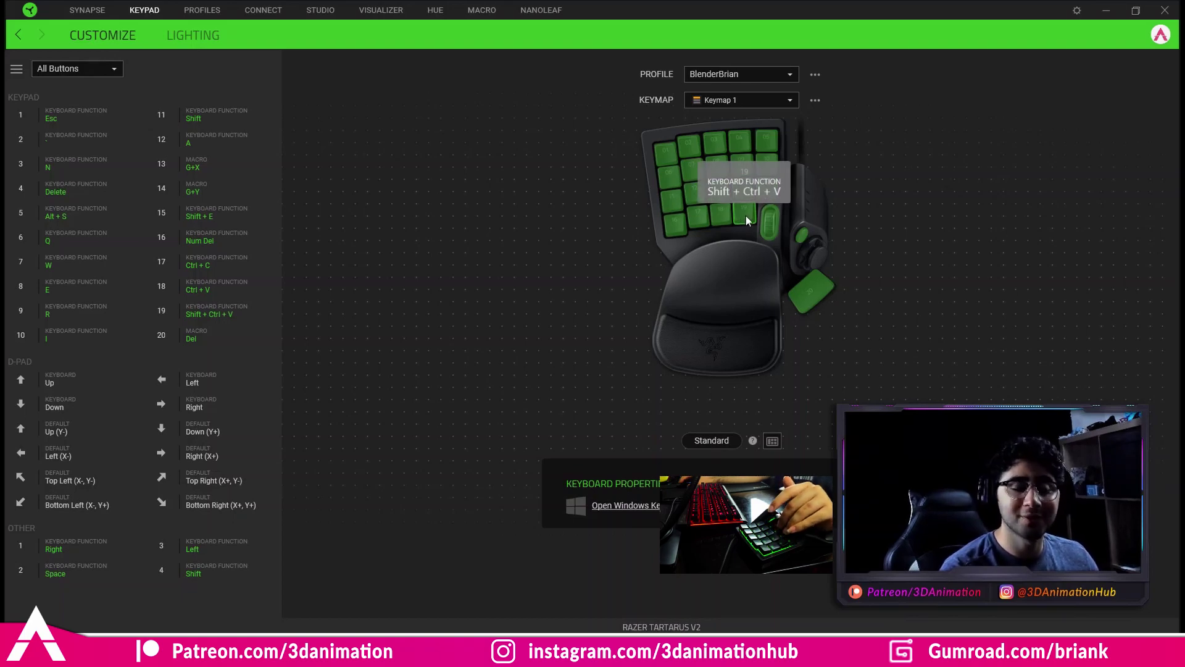
Return to Blender from Razer Synapse, select all the rig's bones and copy their pose at frame 5
{"action": "left_click", "coordinate": [1106, 11]}
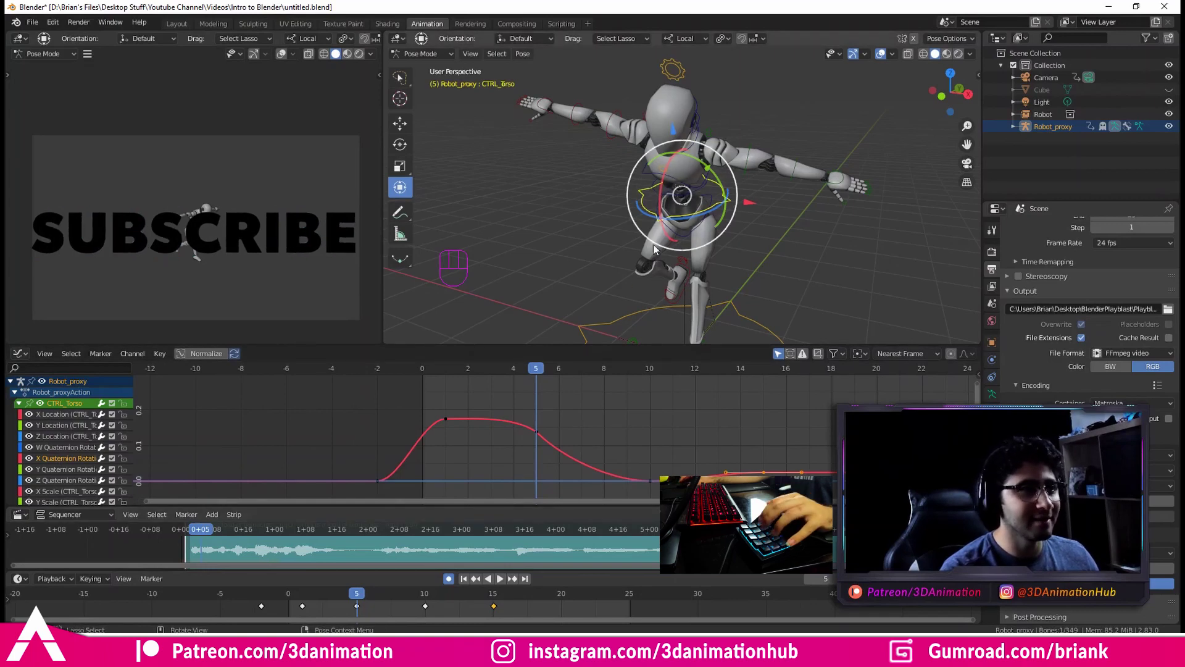
{"action": "key", "text": "a"}
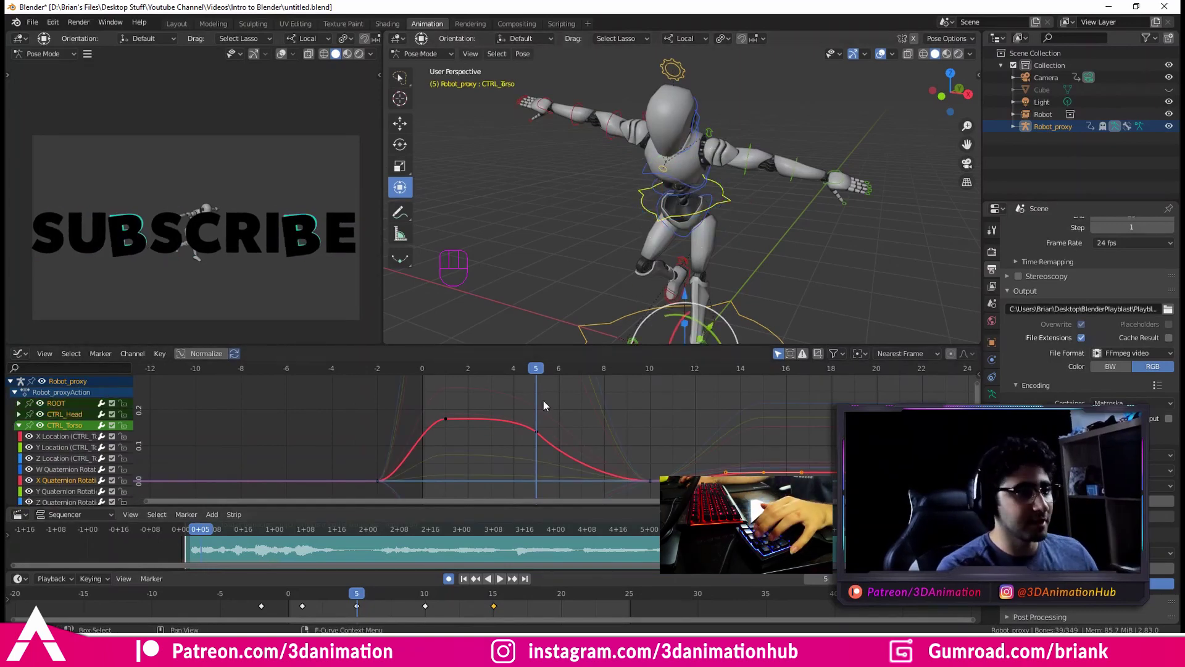
{"action": "key", "text": "a"}
{"action": "key", "text": "ctrl+c"}
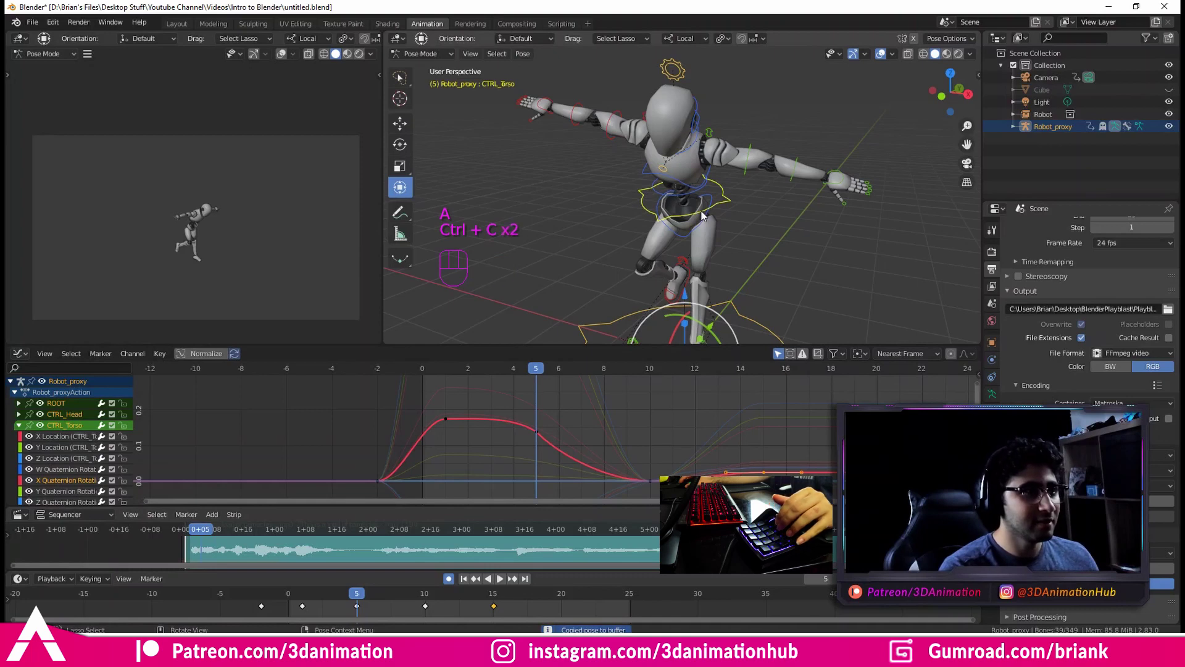
At frame 25, try pasting the copied pose both flipped and normally, ending with the flipped paste
{"action": "left_click", "coordinate": [631, 599]}
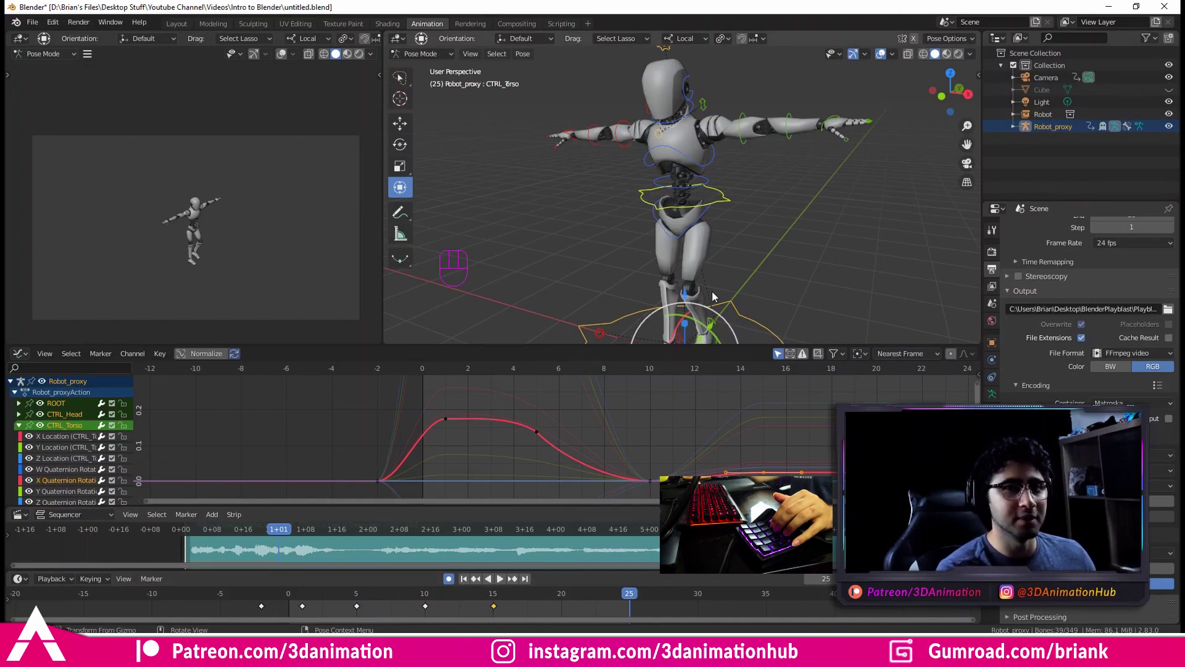
{"action": "key", "text": "ctrl+shift+v"}
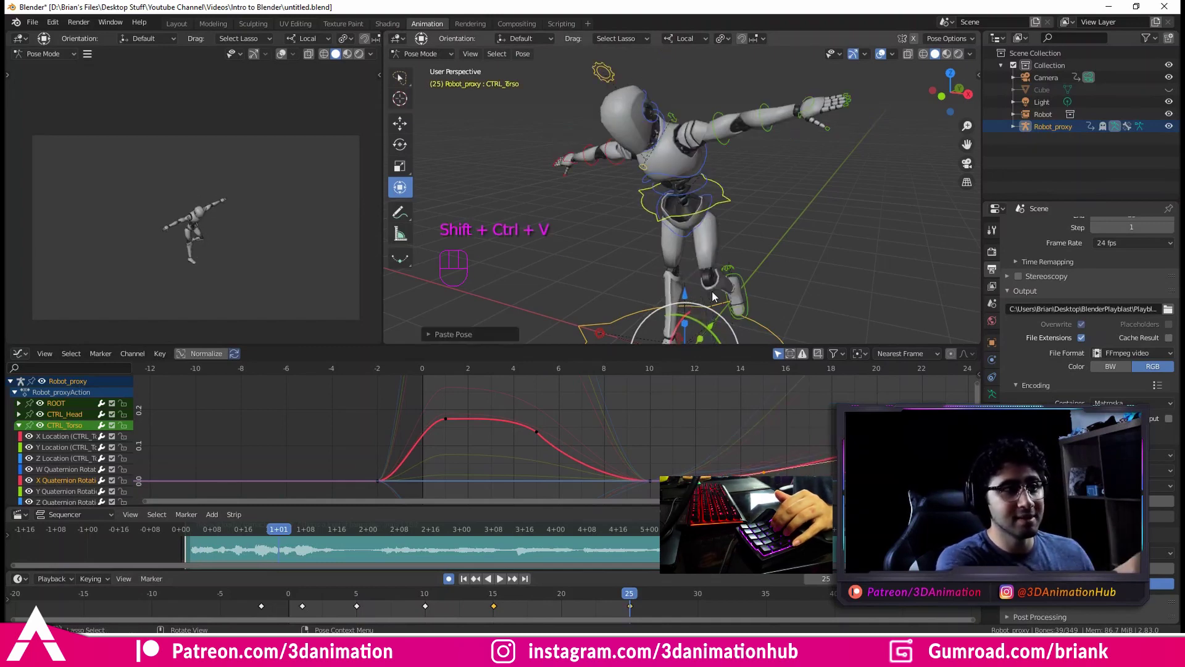
{"action": "key", "text": "ctrl+v"}
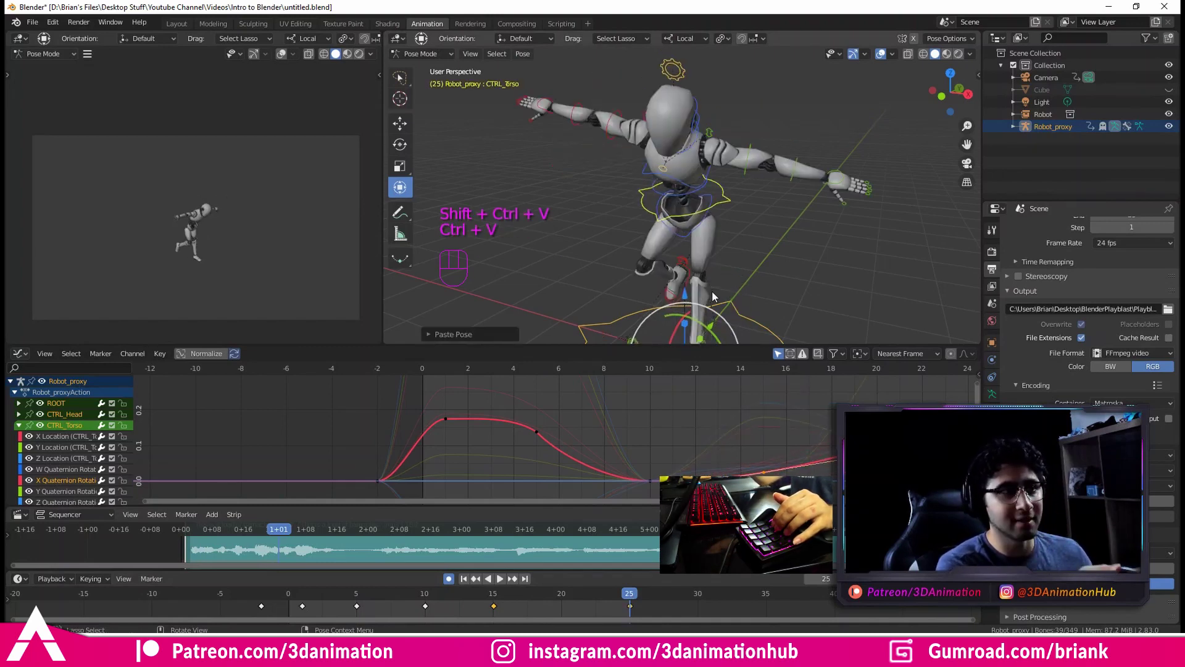
{"action": "key", "text": "ctrl+shift+v"}
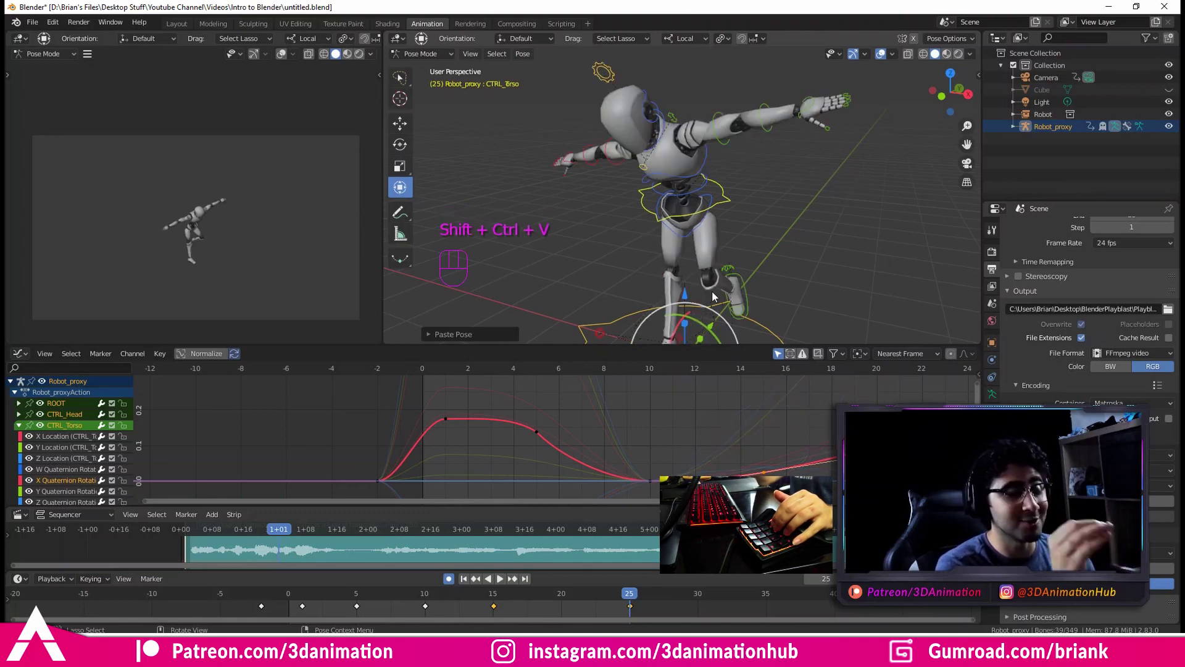
Check the keypad in Razer Synapse, and in Blender step through the animation frame by frame both ways and briefly play it, ending at frame 5
{"action": "key", "text": "alt+Tab"}
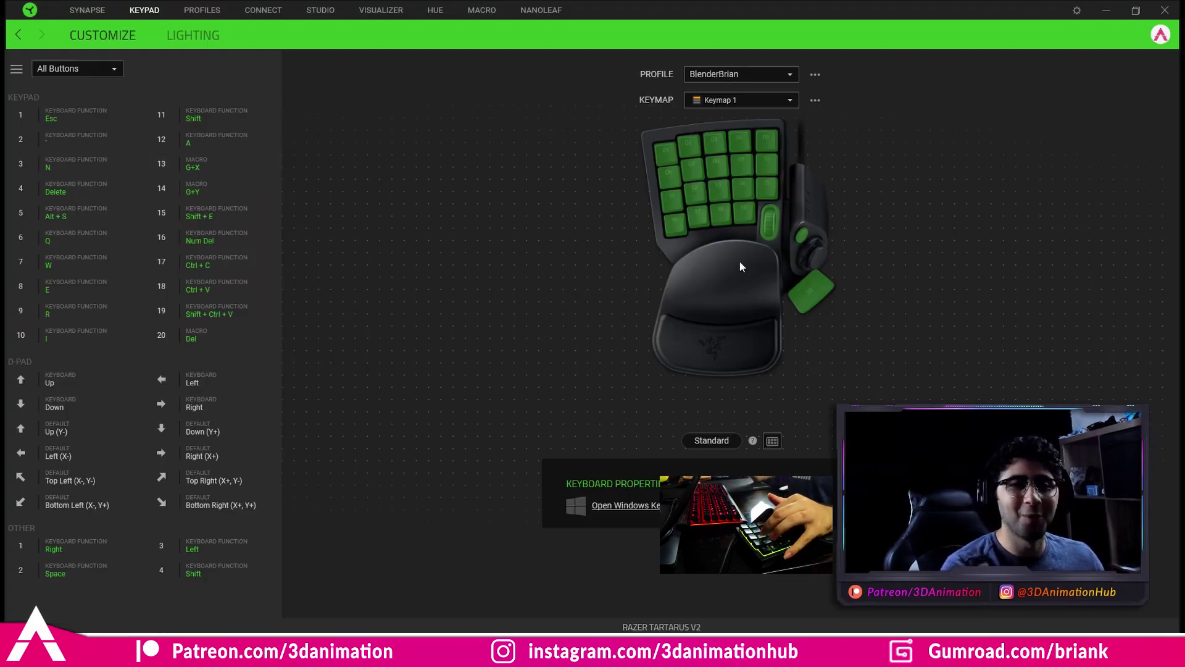
{"action": "key", "text": "alt+Tab"}
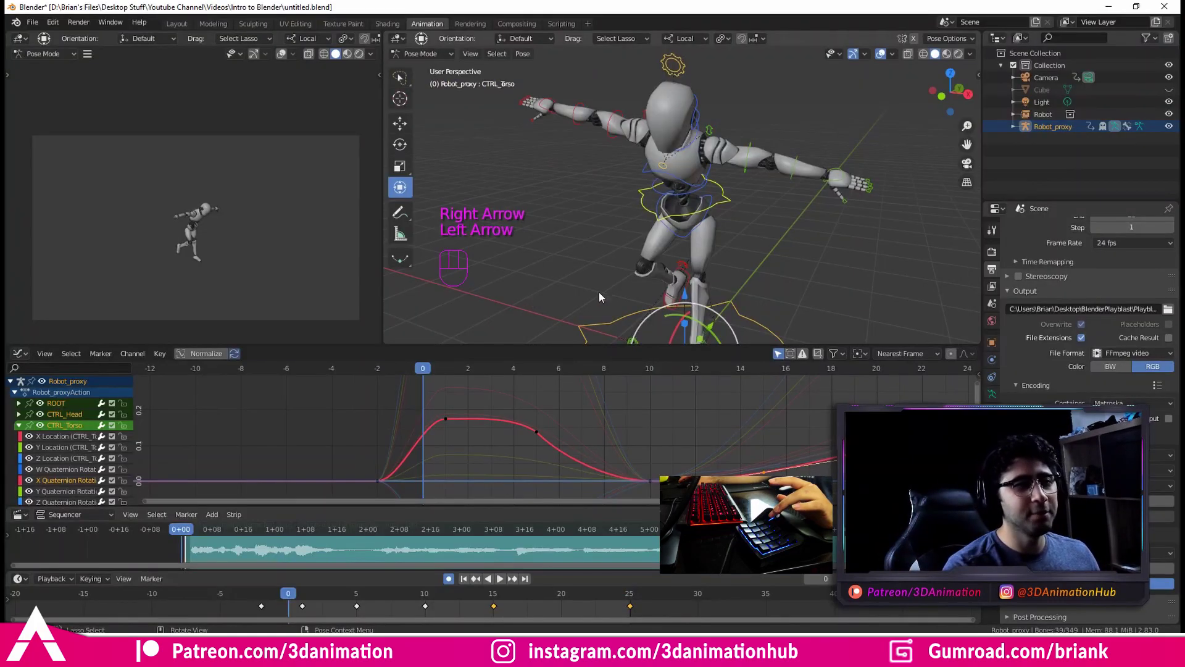
{"action": "key", "text": "Right"}
{"action": "key", "text": "Right"}
{"action": "key", "text": "Right"}
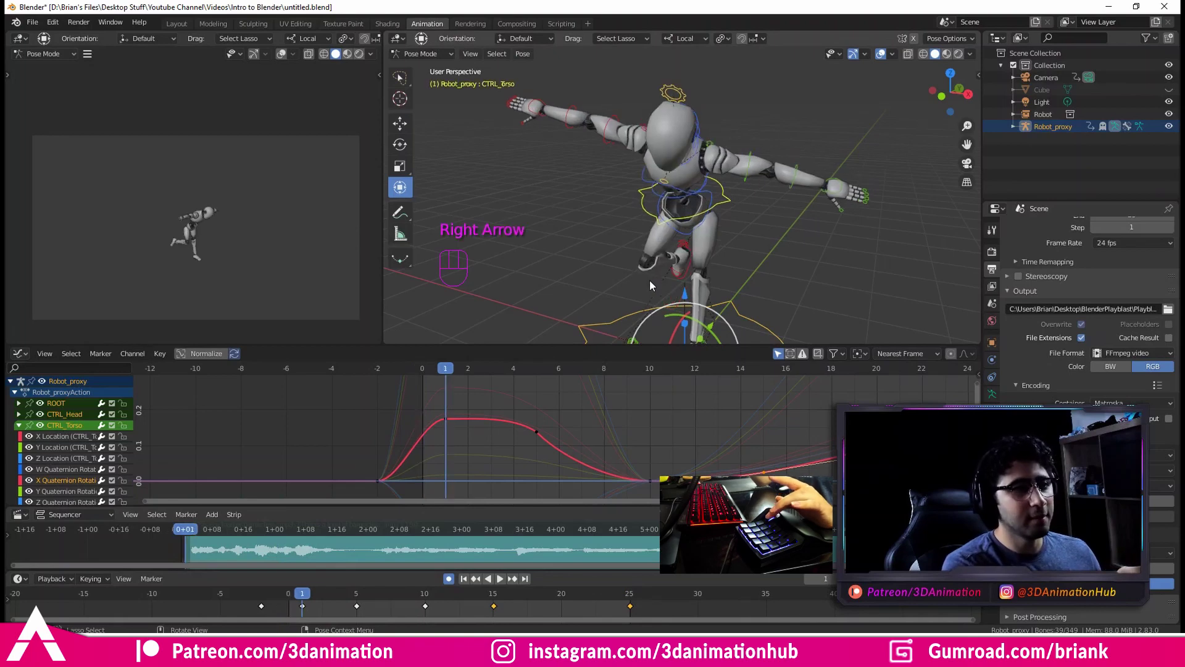
{"action": "key", "text": "Right"}
{"action": "key", "text": "Right"}
{"action": "key", "text": "Right"}
{"action": "key", "text": "Right"}
{"action": "key", "text": "Right"}
{"action": "key", "text": "Right"}
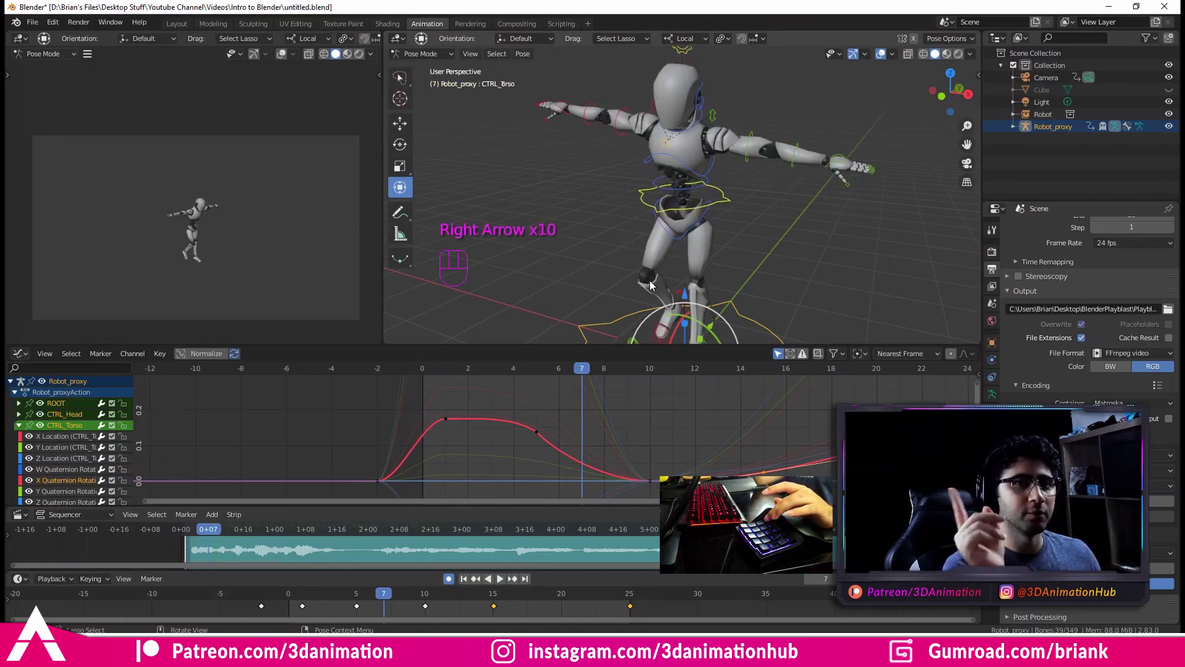
{"action": "key", "text": "Right"}
{"action": "key", "text": "Right"}
{"action": "key", "text": "Right"}
{"action": "key", "text": "Right"}
{"action": "key", "text": "Right"}
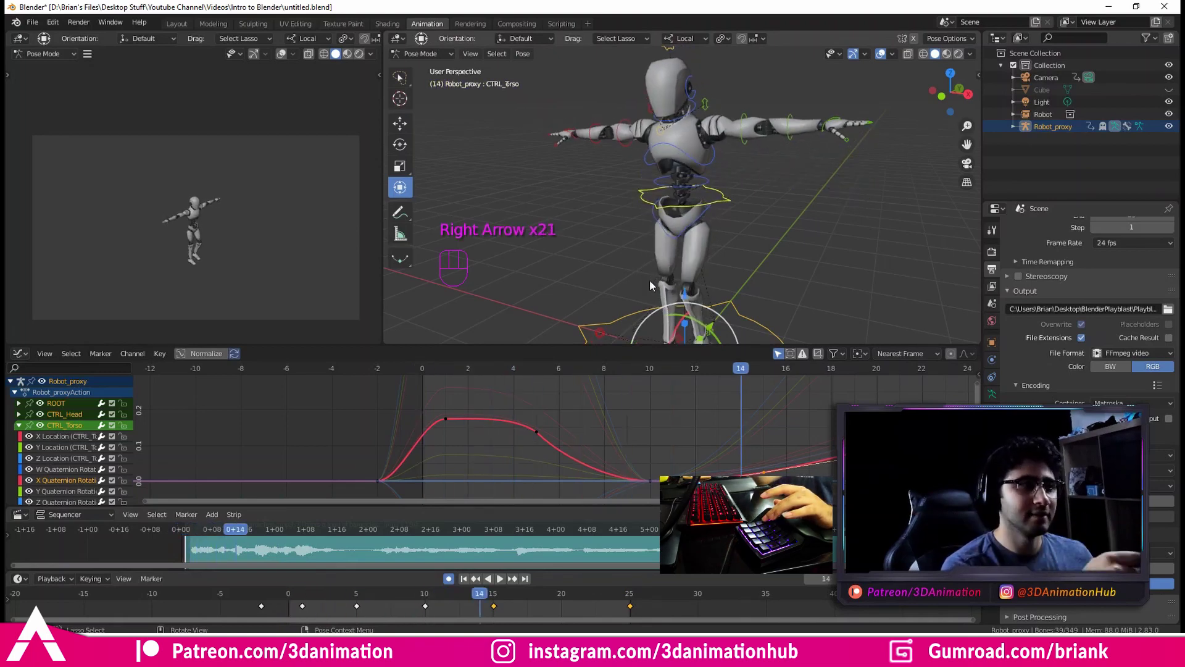
{"action": "key", "text": "Left"}
{"action": "key", "text": "Left"}
{"action": "key", "text": "Left"}
{"action": "key", "text": "Left"}
{"action": "key", "text": "Left"}
{"action": "key", "text": "Left"}
{"action": "key", "text": "Left"}
{"action": "key", "text": "Left"}
{"action": "key", "text": "Left"}
{"action": "key", "text": "Left"}
{"action": "key", "text": "Left"}
{"action": "key", "text": "Left"}
{"action": "key", "text": "Left"}
{"action": "key", "text": "Right"}
{"action": "key", "text": "Right"}
{"action": "key", "text": "Right"}
{"action": "key", "text": "Right"}
{"action": "key", "text": "Right"}
{"action": "key", "text": "Right"}
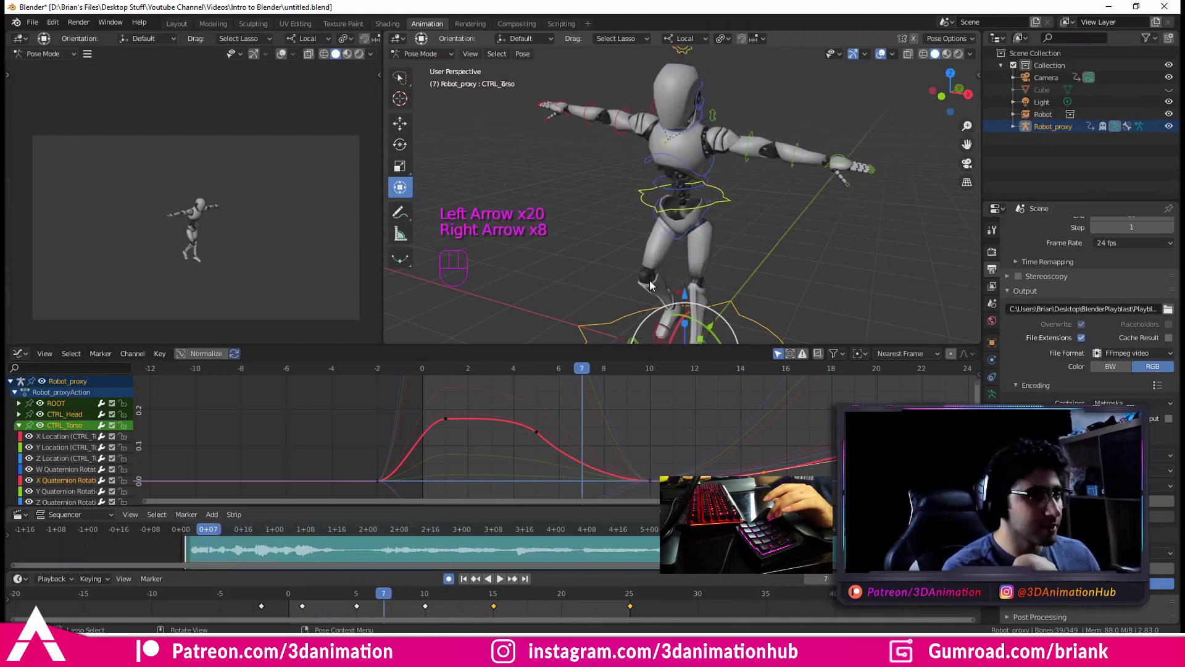
{"action": "key", "text": "Right"}
{"action": "key", "text": "Right"}
{"action": "key", "text": "Right"}
{"action": "key", "text": "Right"}
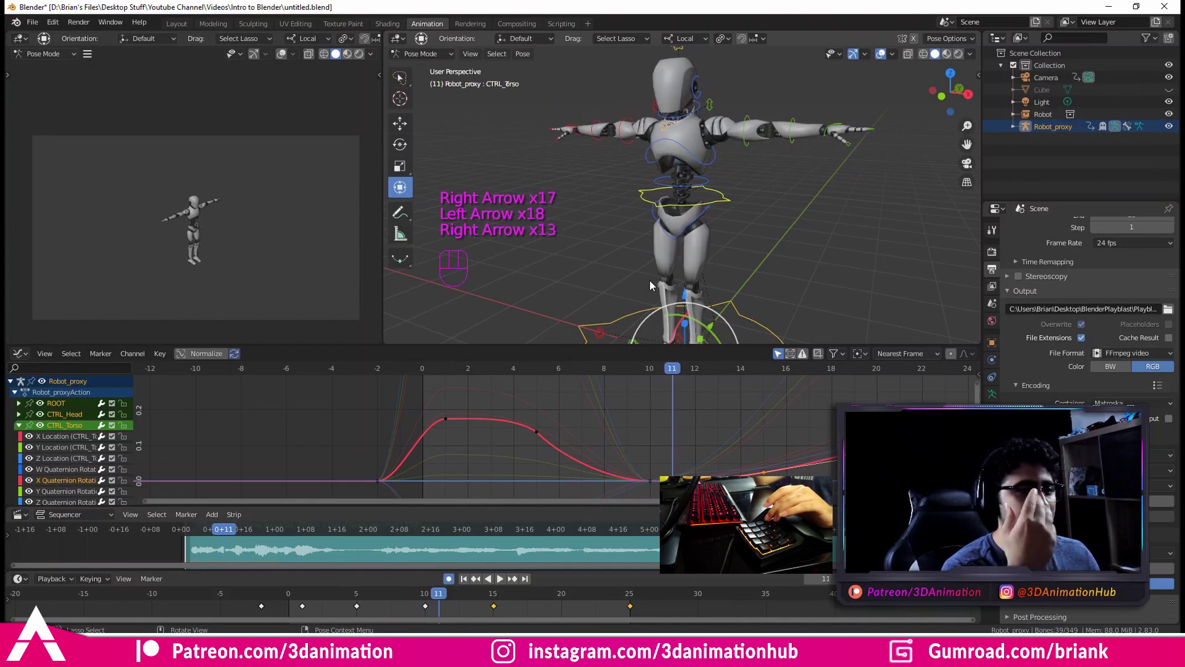
{"action": "key", "text": "Right"}
{"action": "key", "text": "Right"}
{"action": "key", "text": "Right"}
{"action": "key", "text": "Right"}
{"action": "key", "text": "Right"}
{"action": "key", "text": "Left"}
{"action": "key", "text": "Left"}
{"action": "key", "text": "Left"}
{"action": "key", "text": "Left"}
{"action": "key", "text": "Left"}
{"action": "key", "text": "Left"}
{"action": "key", "text": "Left"}
{"action": "key", "text": "Left"}
{"action": "key", "text": "Left"}
{"action": "key", "text": "Left"}
{"action": "key", "text": "Left"}
{"action": "key", "text": "Left"}
{"action": "key", "text": "Left"}
{"action": "key", "text": "Left"}
{"action": "key", "text": "Left"}
{"action": "key", "text": "Left"}
{"action": "key", "text": "space"}
{"action": "key", "text": "space"}
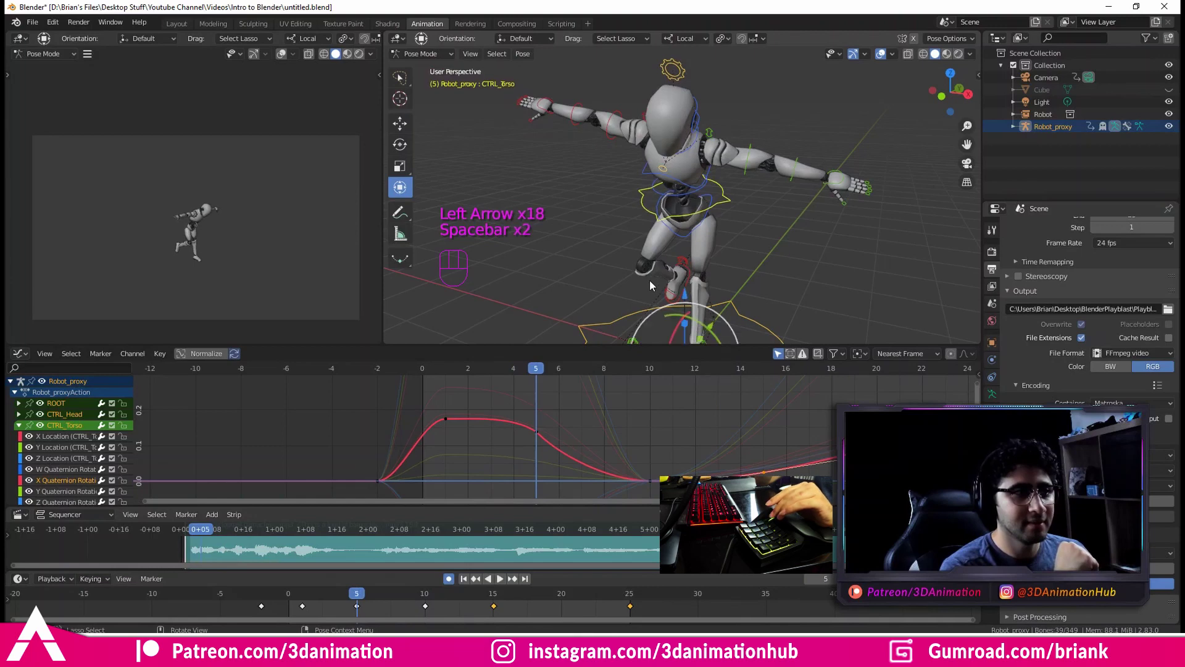
Play the animation briefly and stop it, and step frame by frame in both directions, ending at frame 10
{"action": "key", "text": "space"}
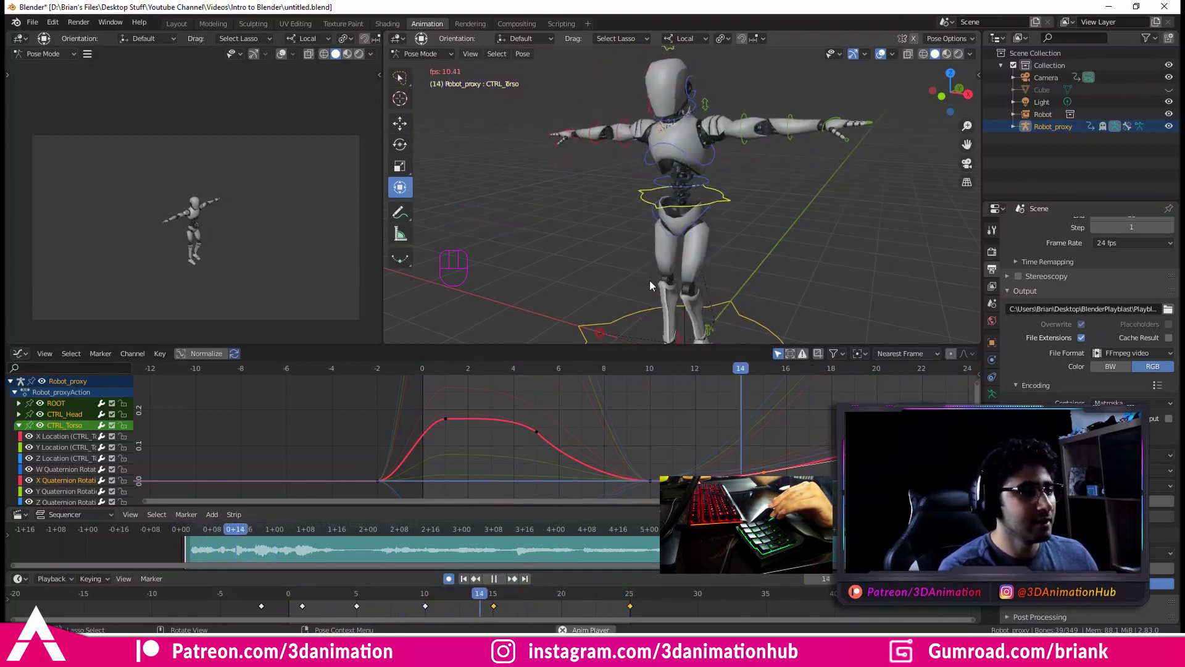
{"action": "key", "text": "space"}
{"action": "key", "text": "Right"}
{"action": "key", "text": "Right"}
{"action": "key", "text": "Right"}
{"action": "key", "text": "Right"}
{"action": "key", "text": "Right"}
{"action": "key", "text": "Right"}
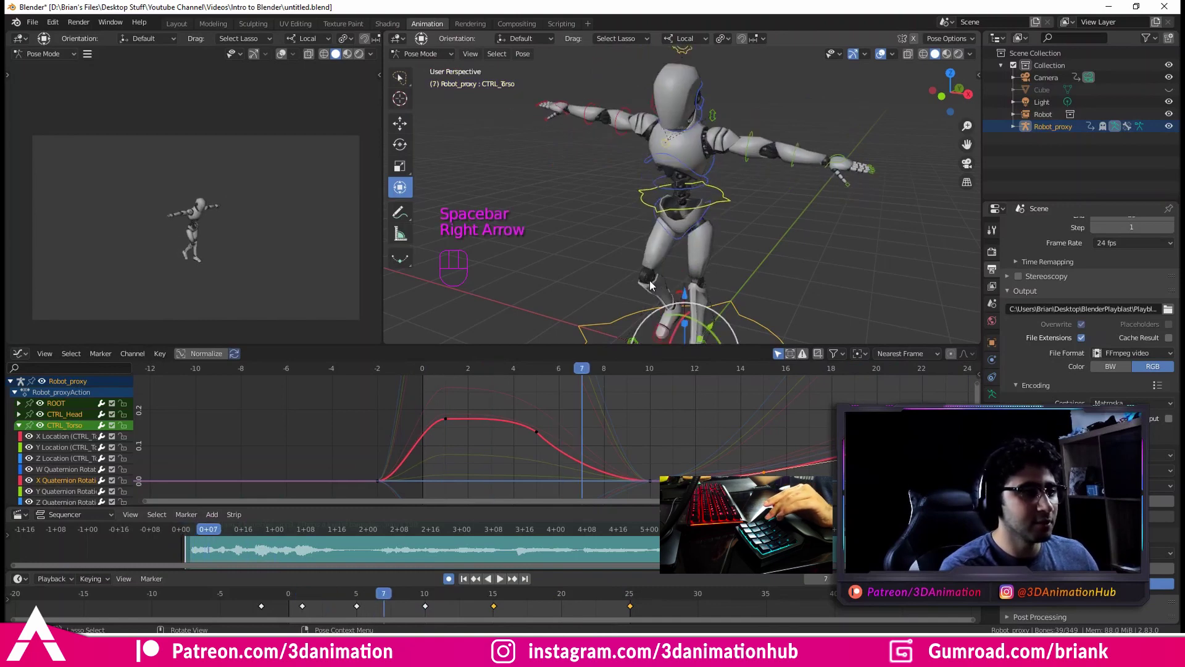
{"action": "key", "text": "Left"}
{"action": "key", "text": "Left"}
{"action": "key", "text": "Left"}
{"action": "key", "text": "Left"}
{"action": "key", "text": "Left"}
{"action": "key", "text": "Left"}
{"action": "key", "text": "Right"}
{"action": "key", "text": "Right"}
{"action": "key", "text": "Right"}
{"action": "key", "text": "Right"}
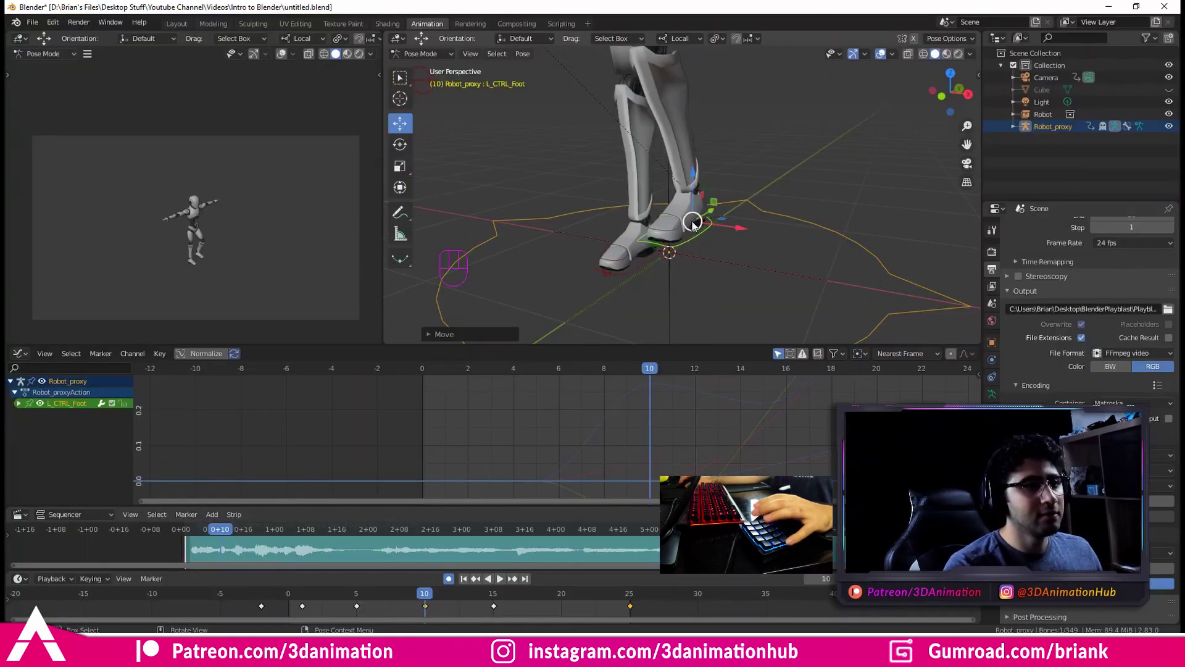
Try repositioning the robot's left foot control at frame 10, check the leg pose from several angles, and undo the last changes
{"action": "left_click_drag", "start_coordinate": [693, 226], "coordinate": [738, 250]}
{"action": "middle_click_drag", "start_coordinate": [738, 249], "coordinate": [734, 221]}
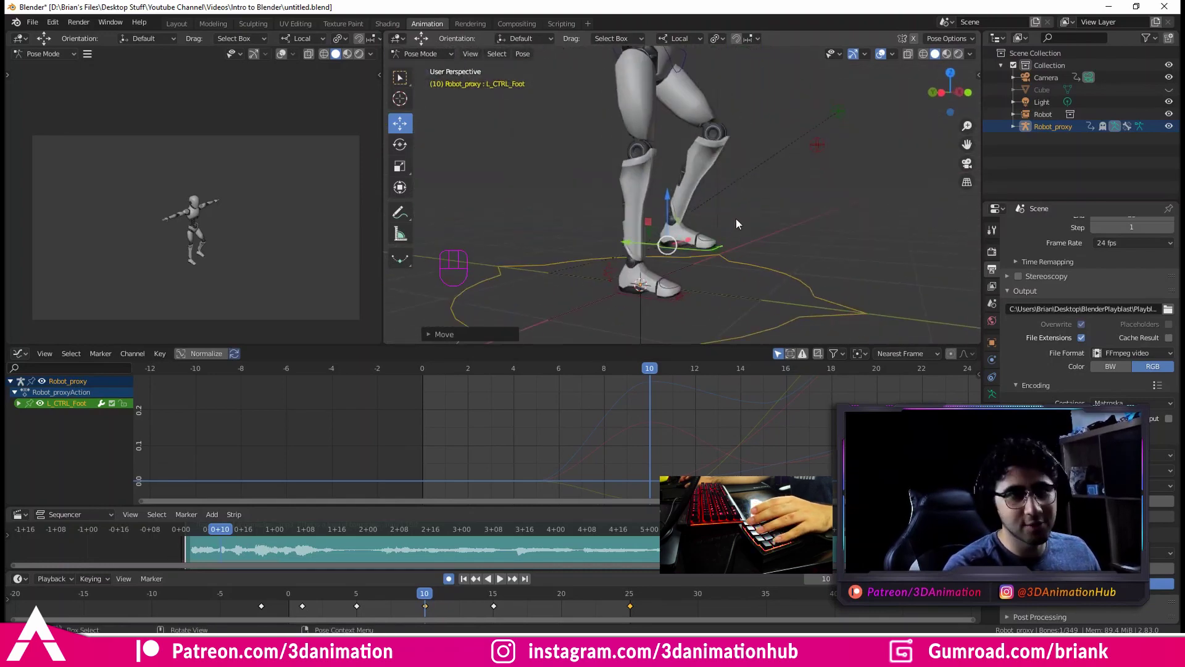
{"action": "middle_click_drag", "start_coordinate": [805, 188], "coordinate": [720, 201], "text": "shift"}
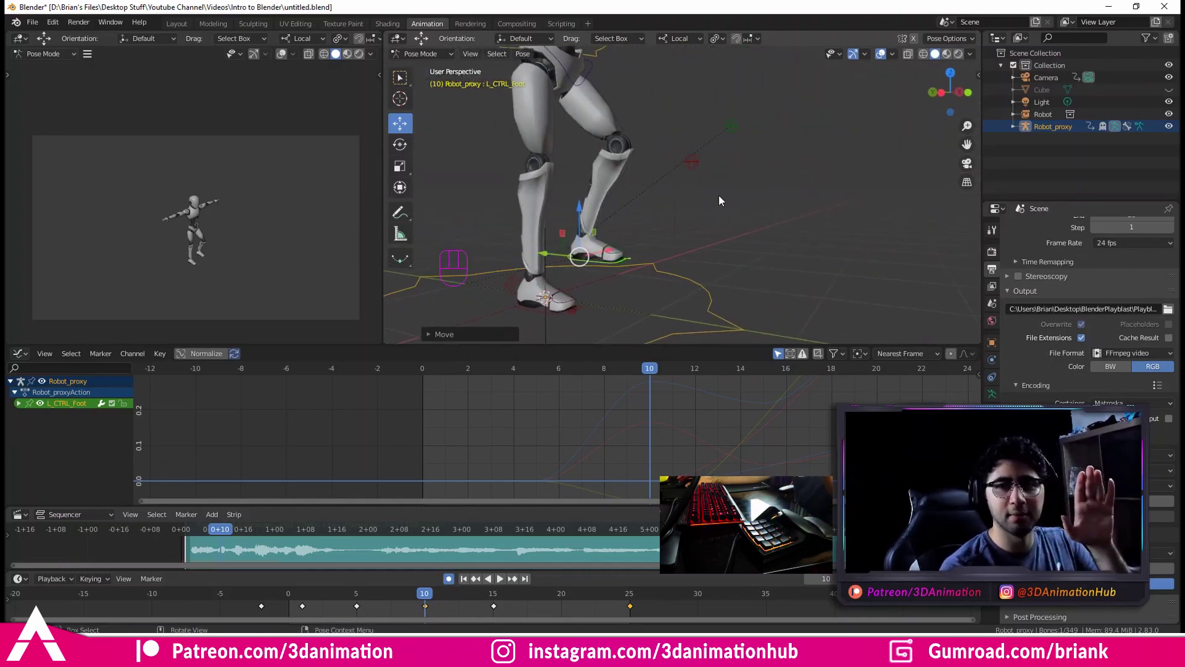
{"action": "middle_click_drag", "start_coordinate": [689, 248], "coordinate": [710, 231], "text": "shift"}
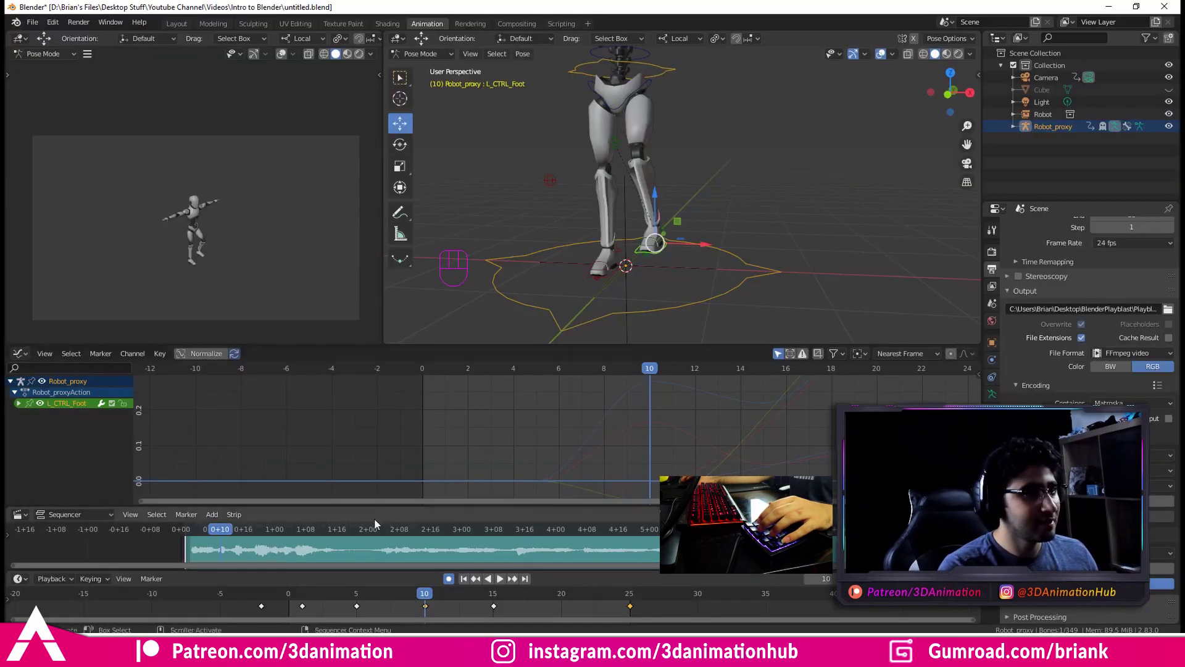
{"action": "scroll", "coordinate": [717, 267], "scroll_direction": "up", "scroll_amount": 5}
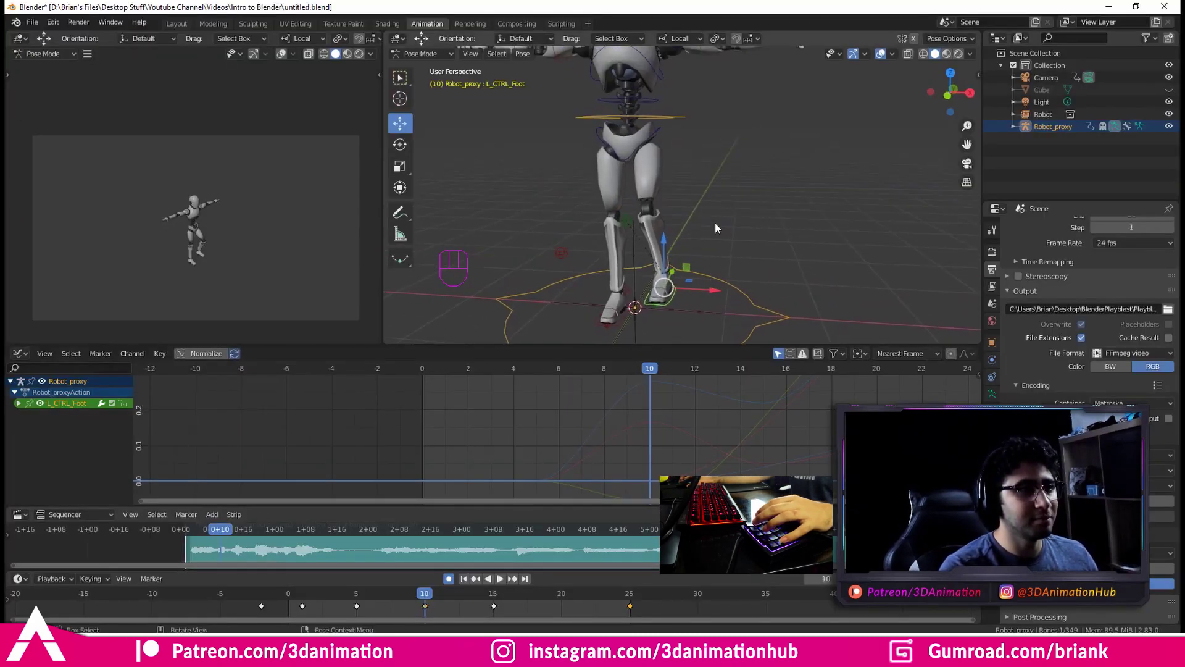
{"action": "key", "text": "ctrl+z"}
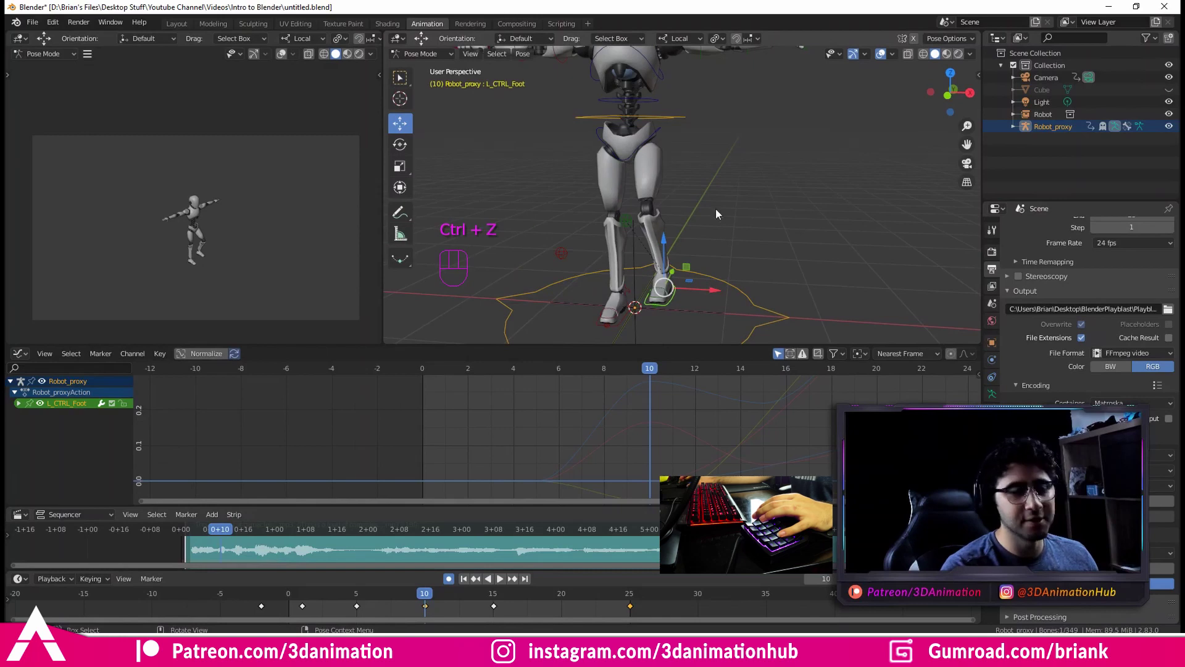
{"action": "key", "text": "ctrl+z"}
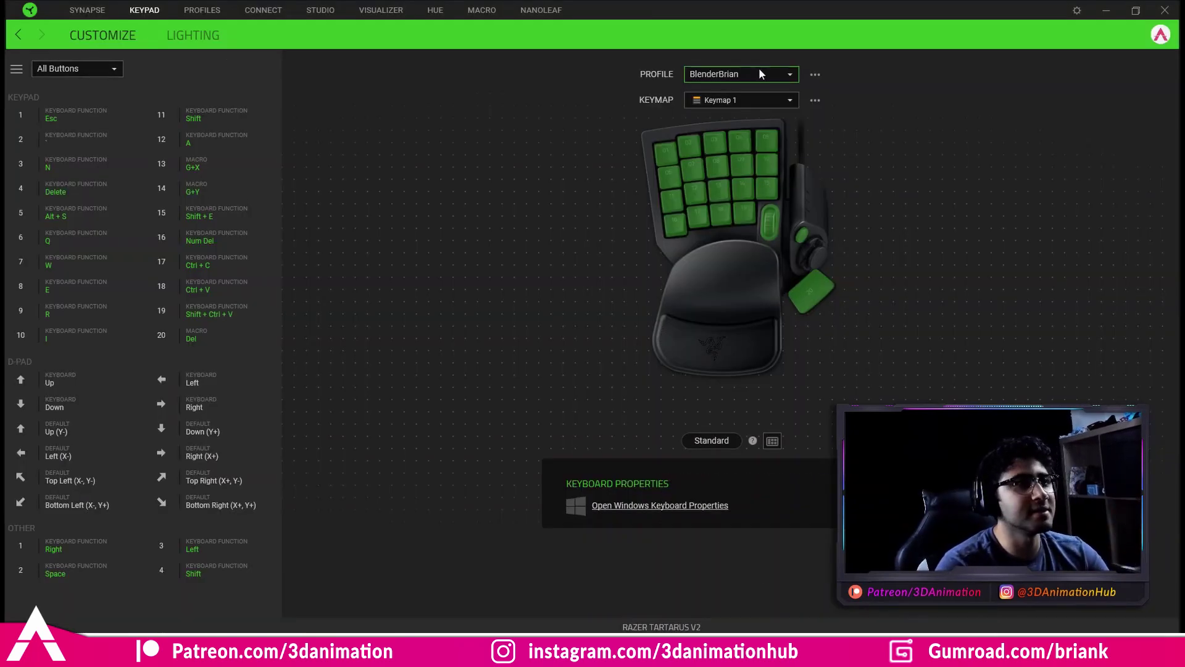
Switch to Razer Synapse and open the list of available profiles for the keypad
{"action": "left_click", "coordinate": [763, 74]}
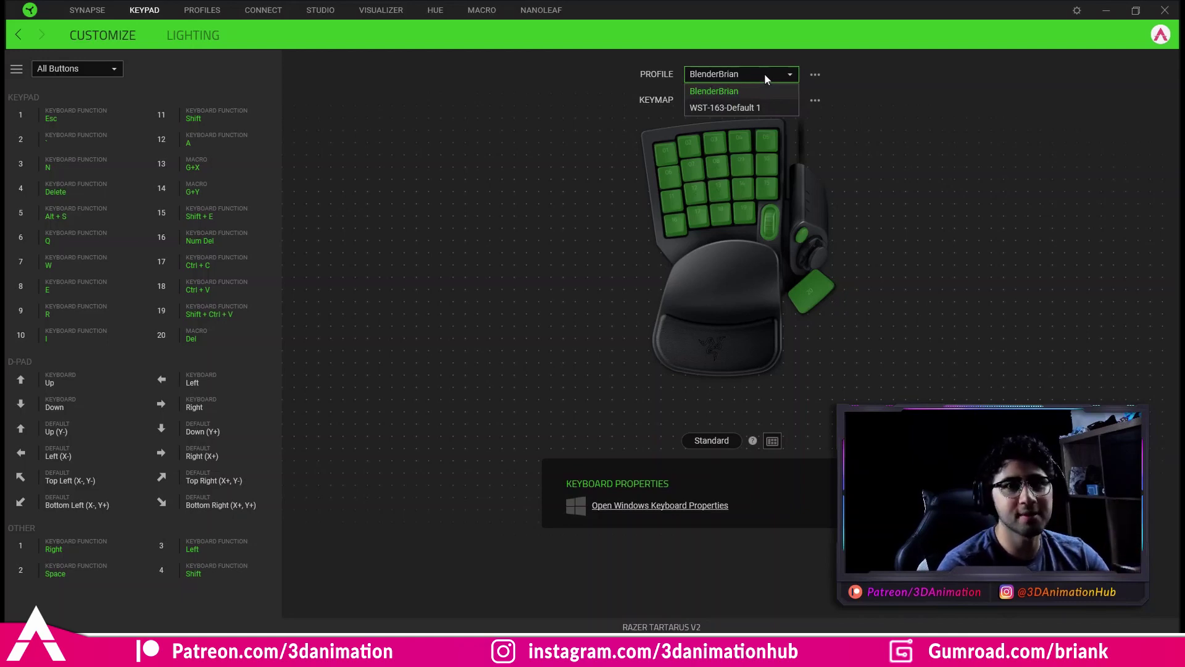